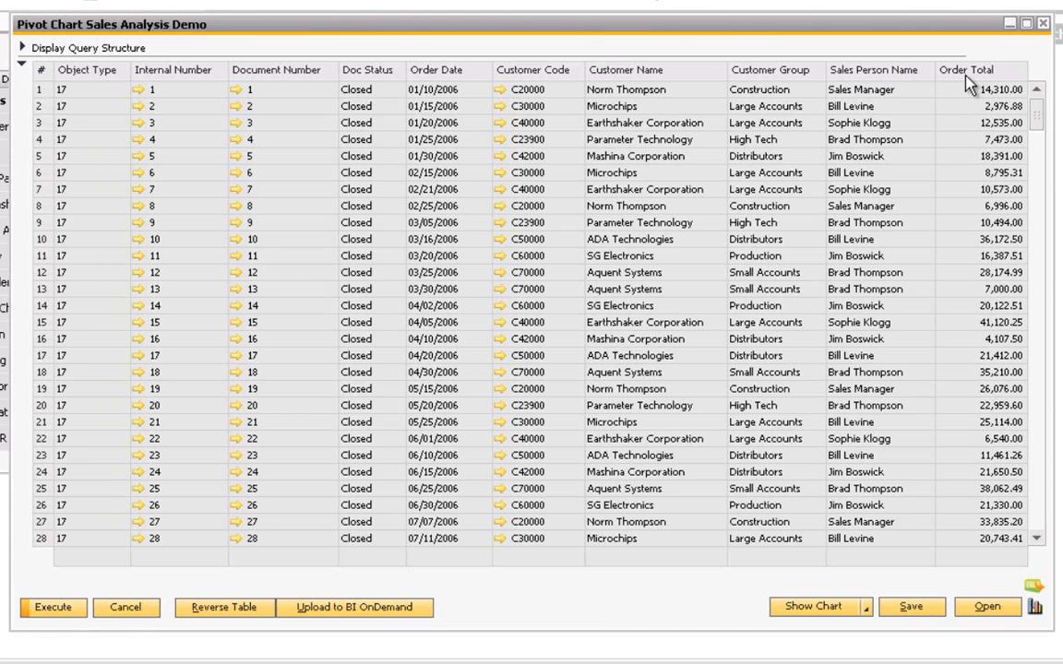
Close the query results and open Report Definition from the APP Setup area of Administration.
left_click(1044, 24)
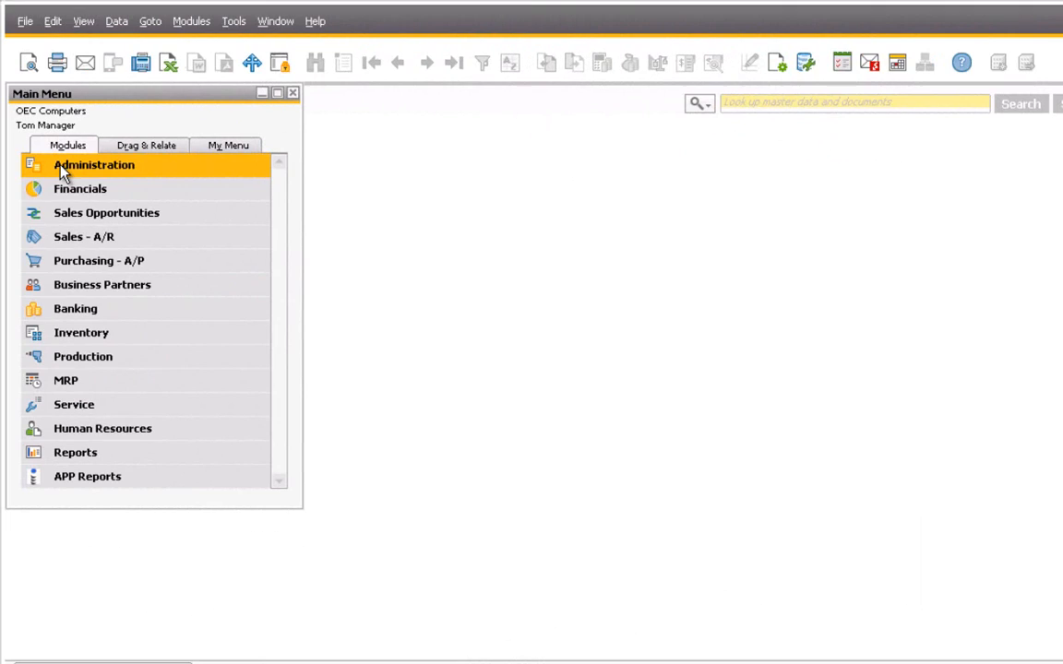
left_click(60, 174)
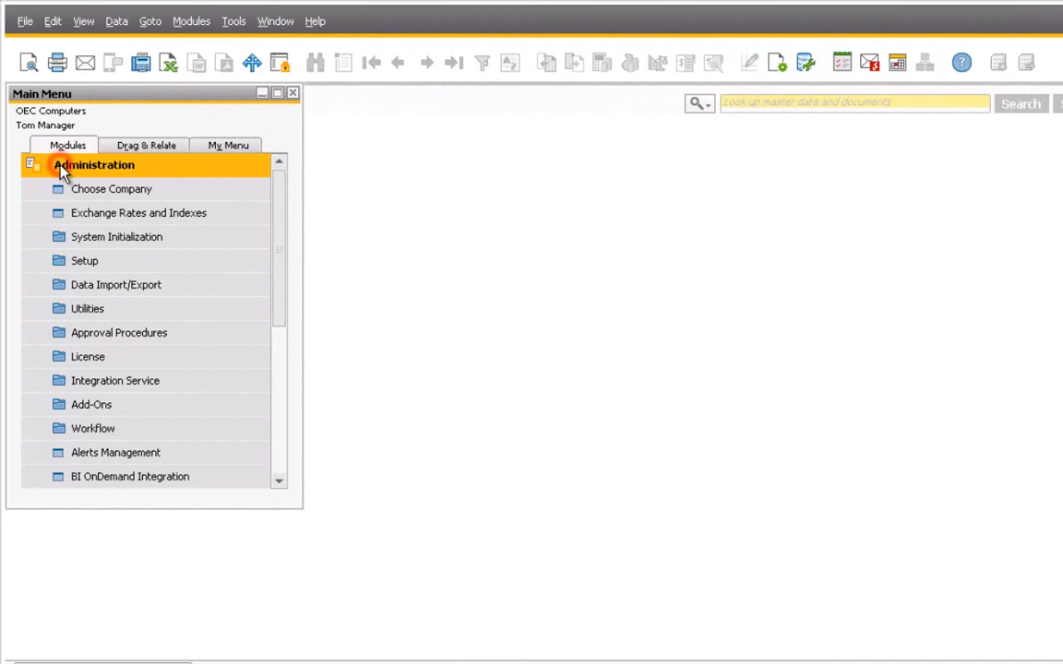
left_click(61, 267)
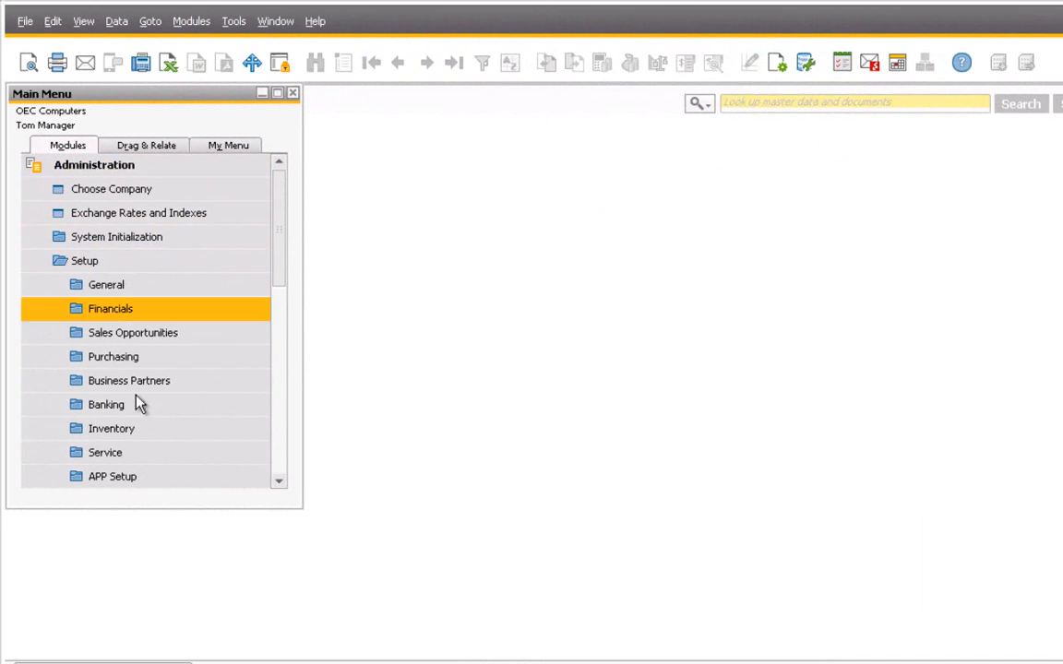
left_click(143, 478)
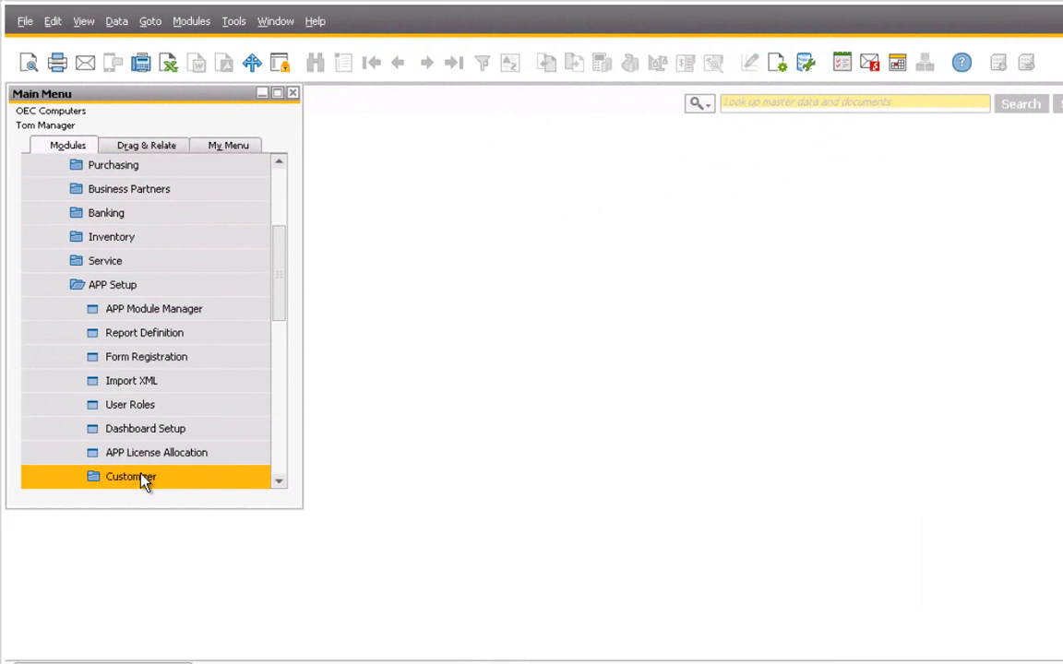
left_click(146, 339)
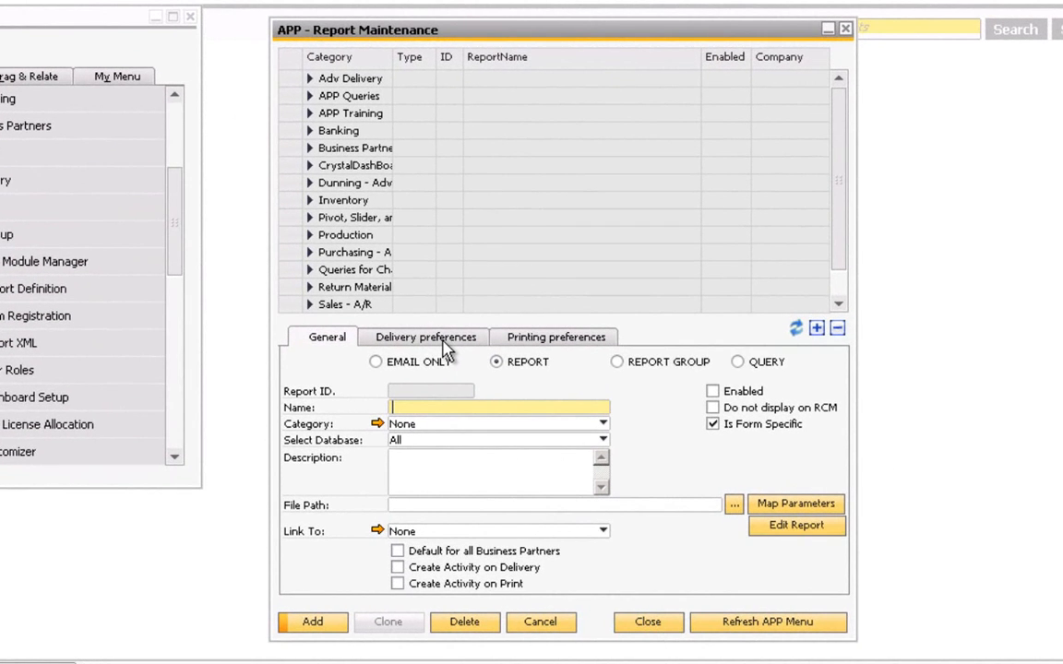
Define the new report as a Query type based on the Pivot Chart Sales Analysis Demo query.
left_click(741, 364)
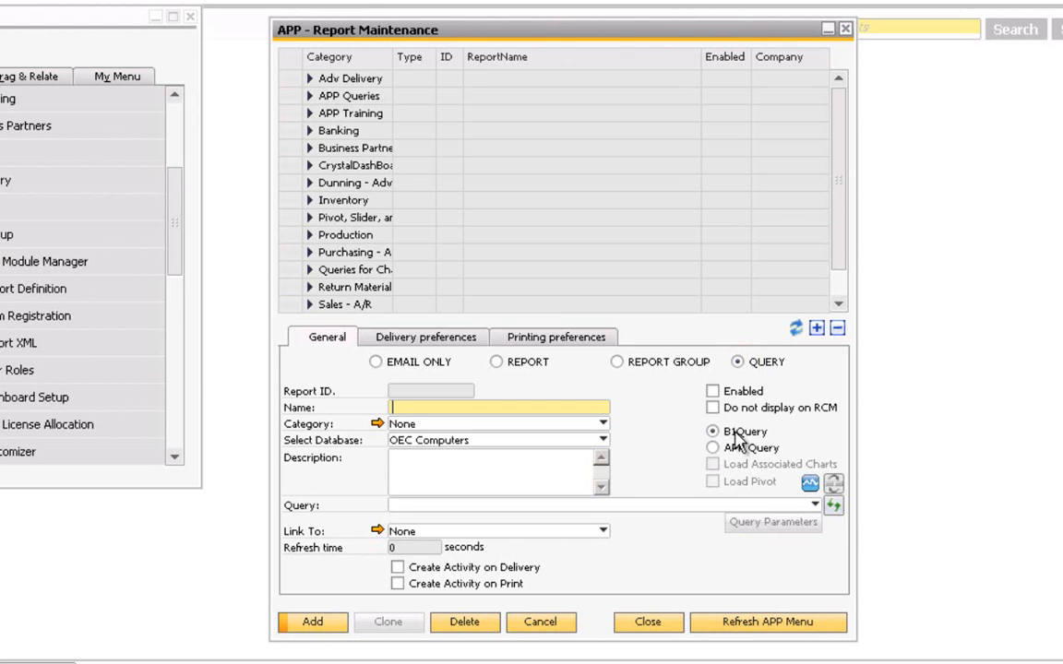
left_click(814, 507)
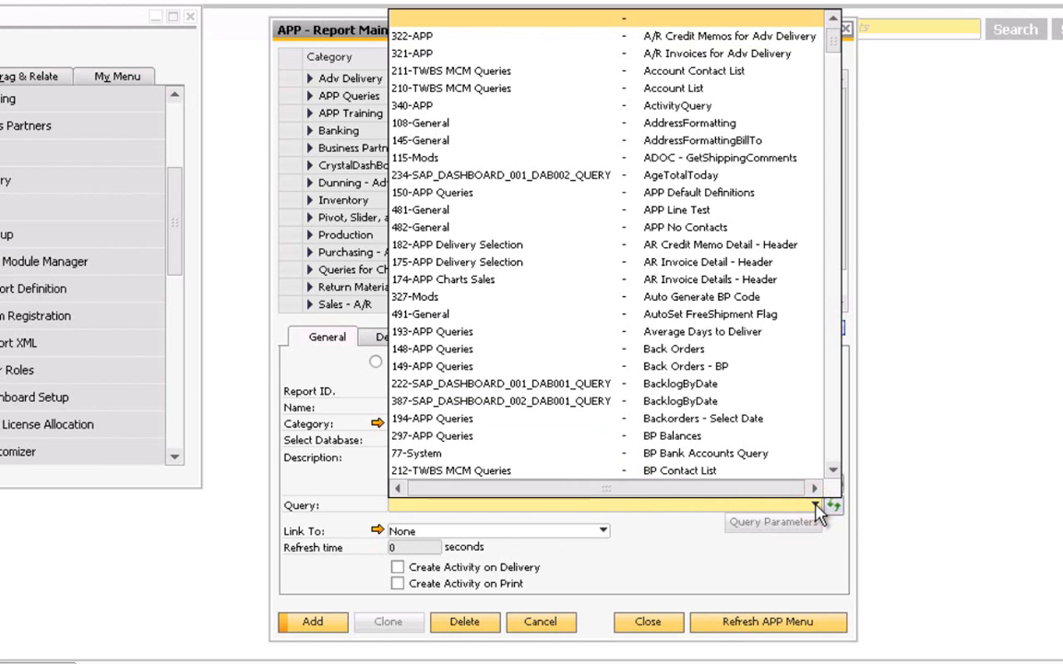
left_click(832, 434)
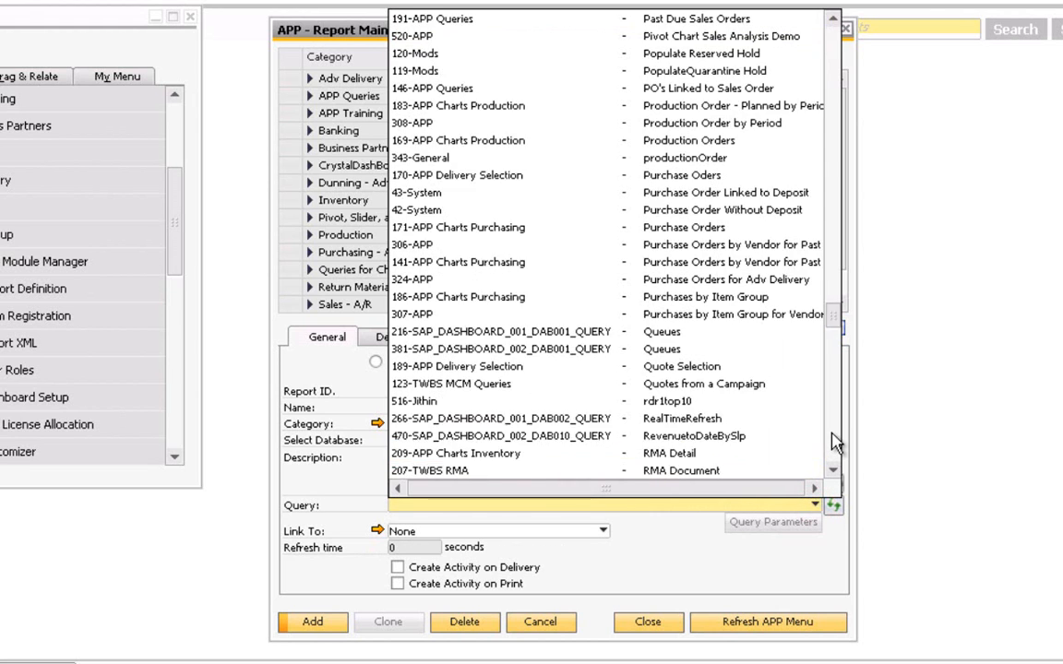
left_click(655, 37)
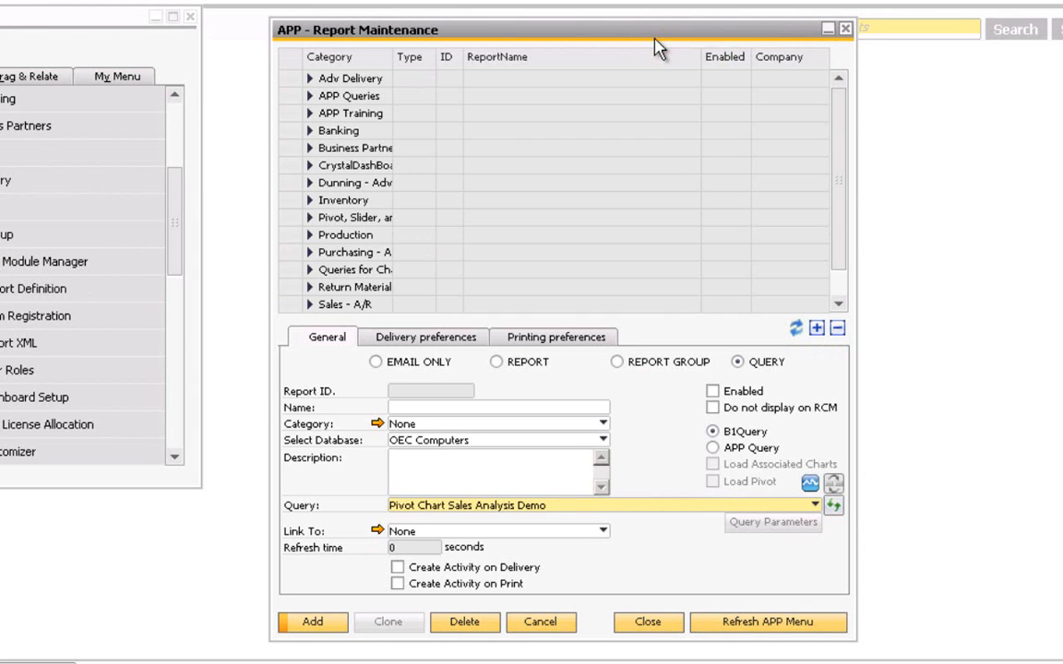
Name the report "Pivot Chart Sales Analysis" and assign it to the Pivot, Slider, and Gauge Demo category.
left_click(468, 408)
type("P")
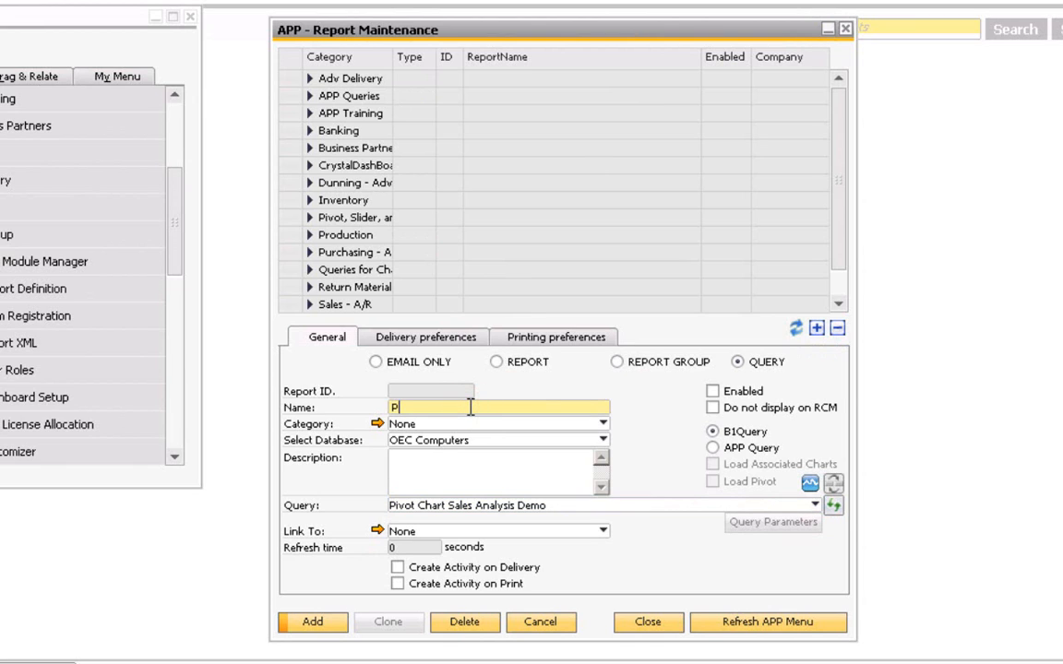
type("ivot Chart Sales Analysis")
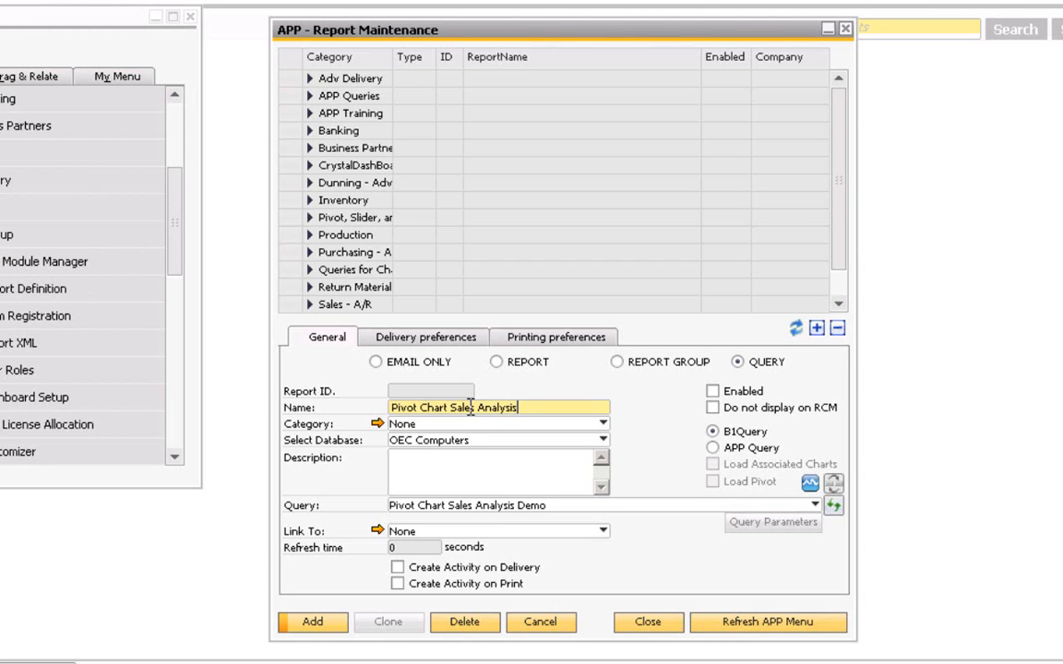
left_click(605, 427)
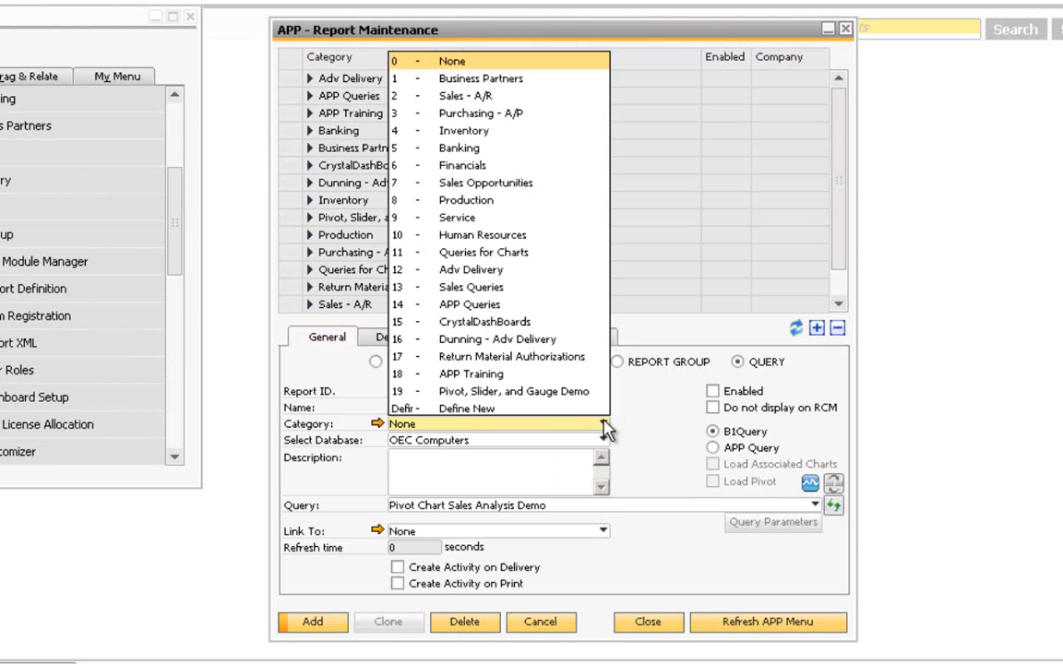
left_click(554, 394)
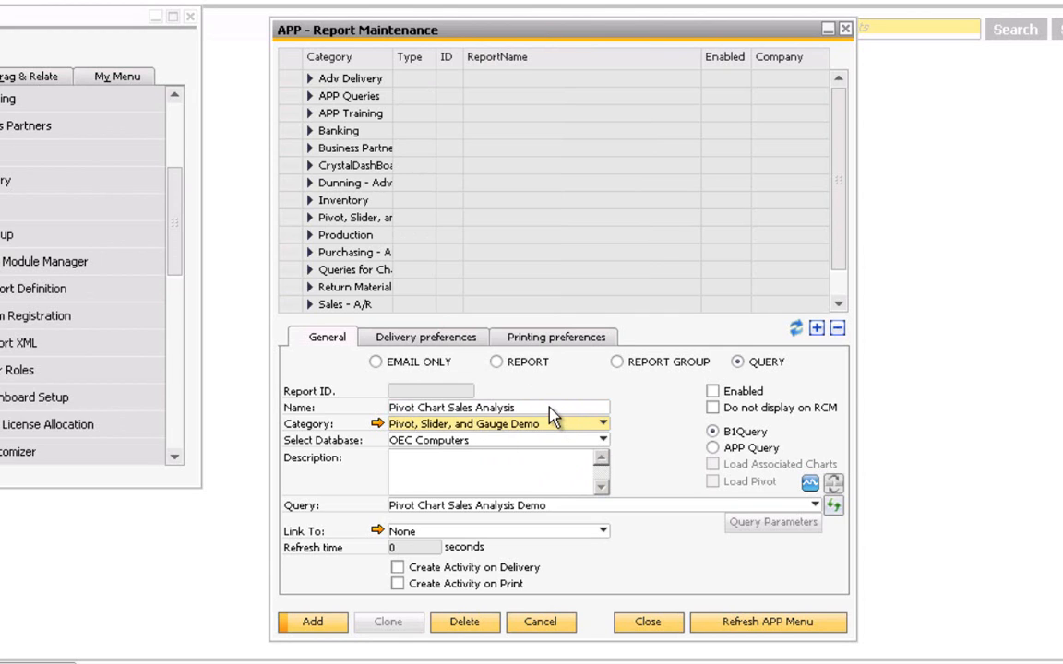
Copy the report name "Pivot Chart Sales Analysis" into the report's description.
left_click_drag(546, 408, 432, 399)
key("ctrl+c")
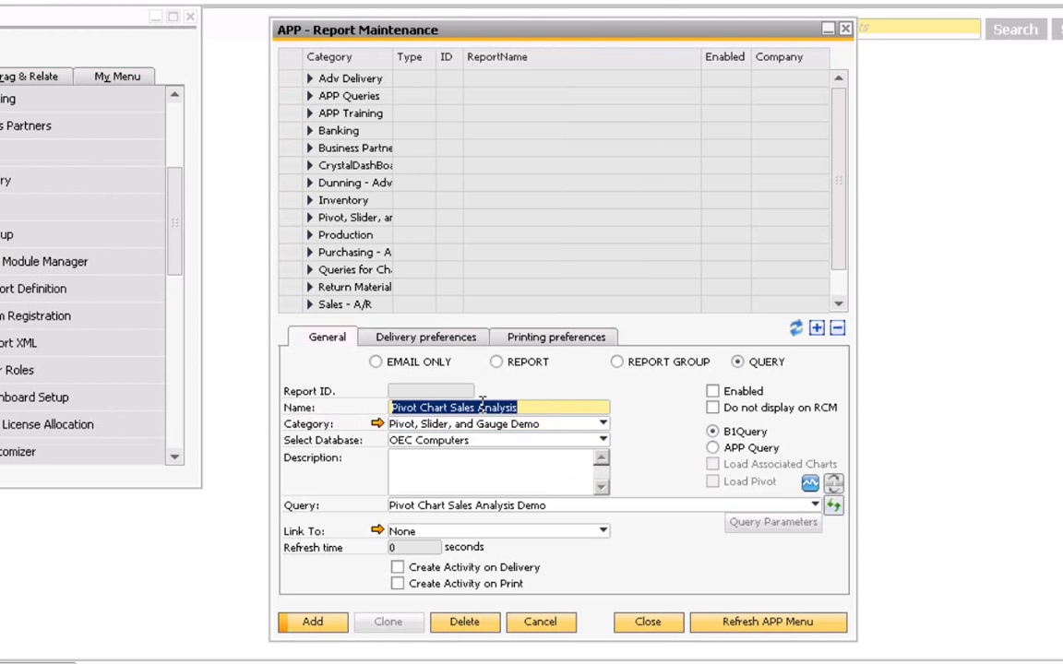
left_click(504, 468)
key("ctrl+v")
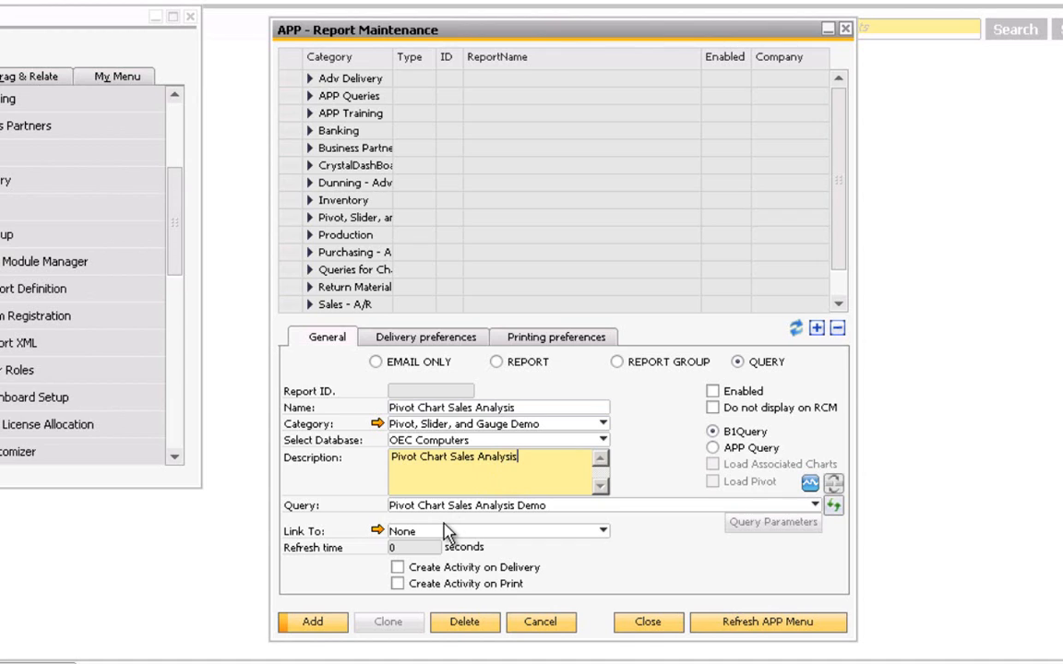
Make the report an APP Query with Load Associated Charts and Load Pivot enabled, and add it.
left_click(712, 450)
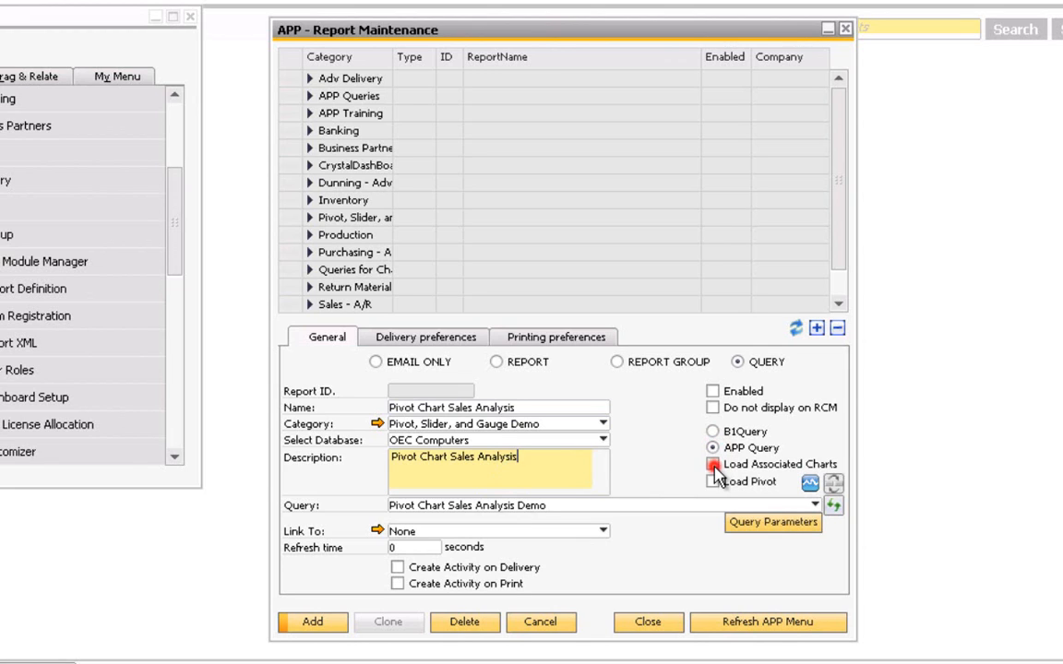
left_click(714, 465)
left_click(716, 487)
left_click(313, 623)
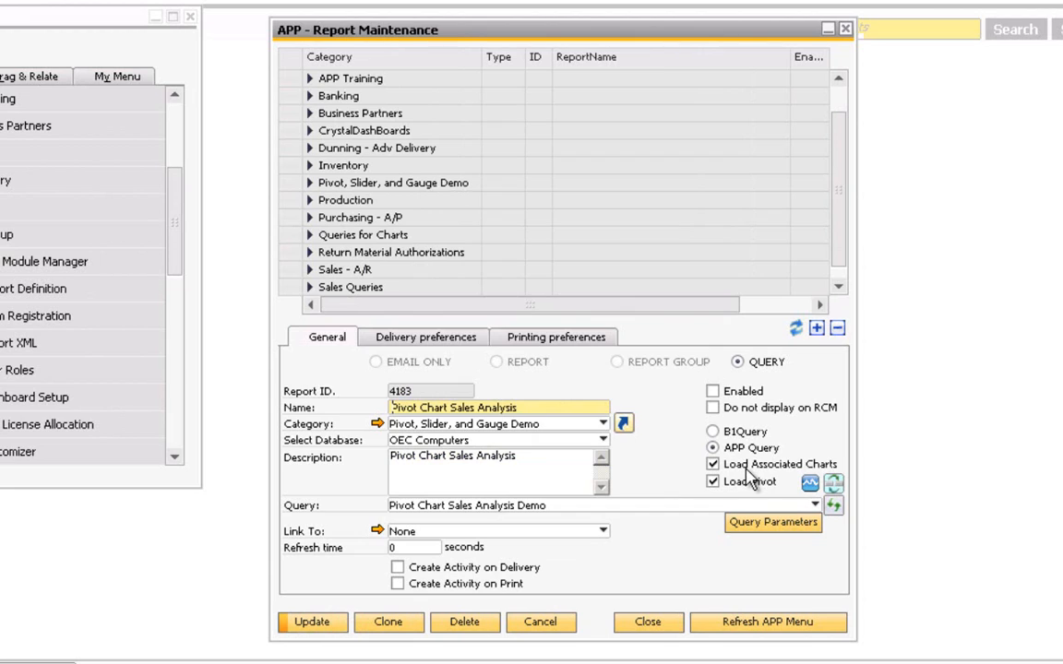
In the query preferences, set the pivot groups to Column for Customer Name, Row for Sales Person Name and Aggregate(Row) for Order Total, and save.
left_click(835, 496)
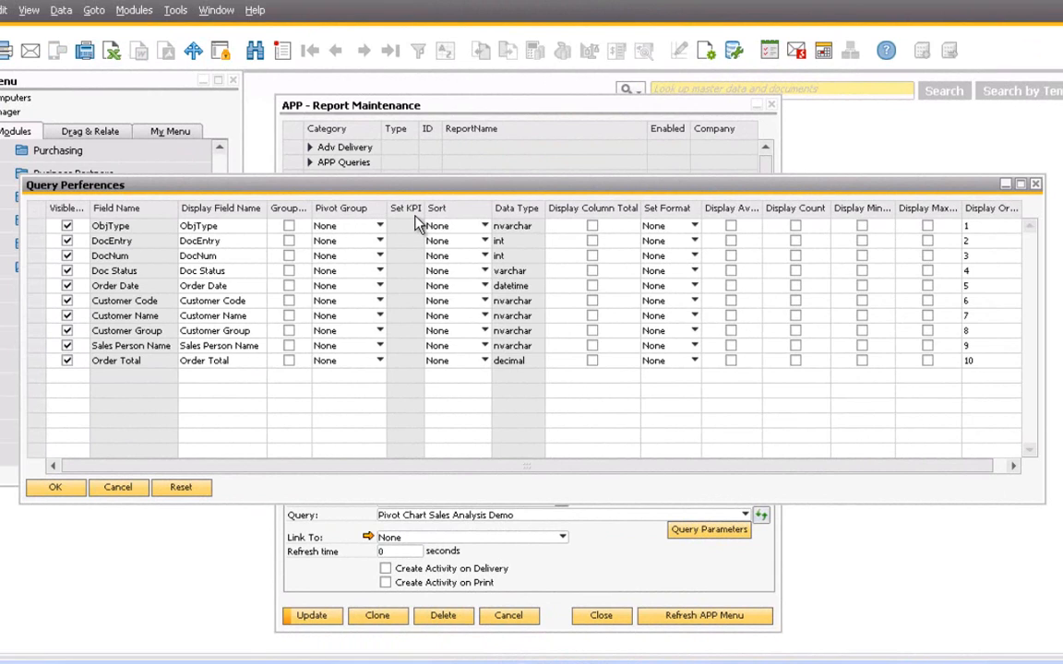
left_click(379, 316)
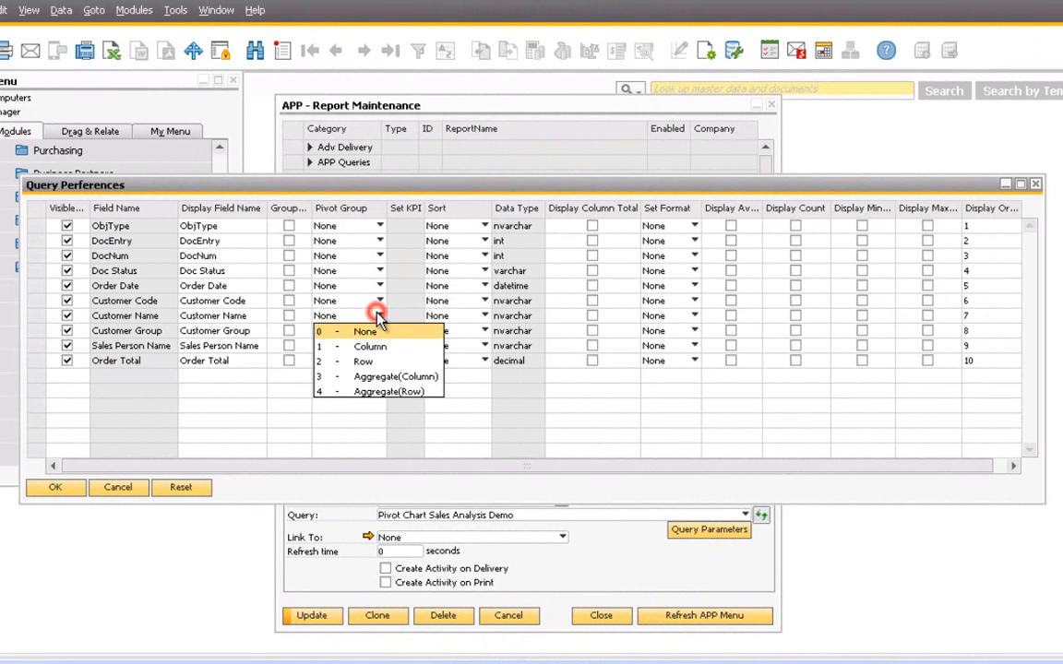
left_click(377, 350)
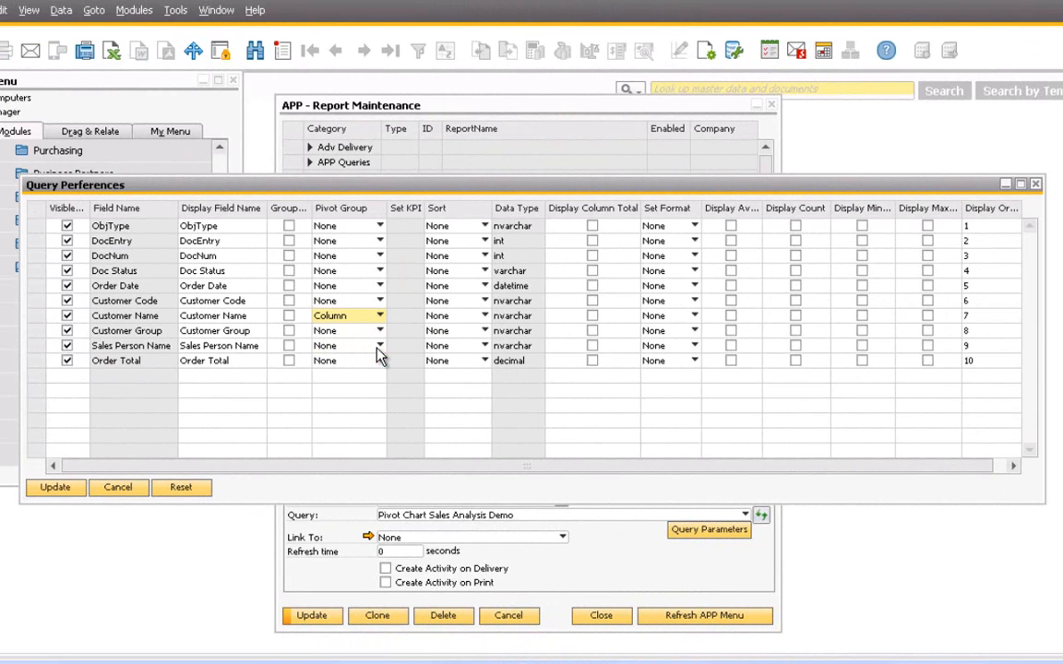
left_click(379, 347)
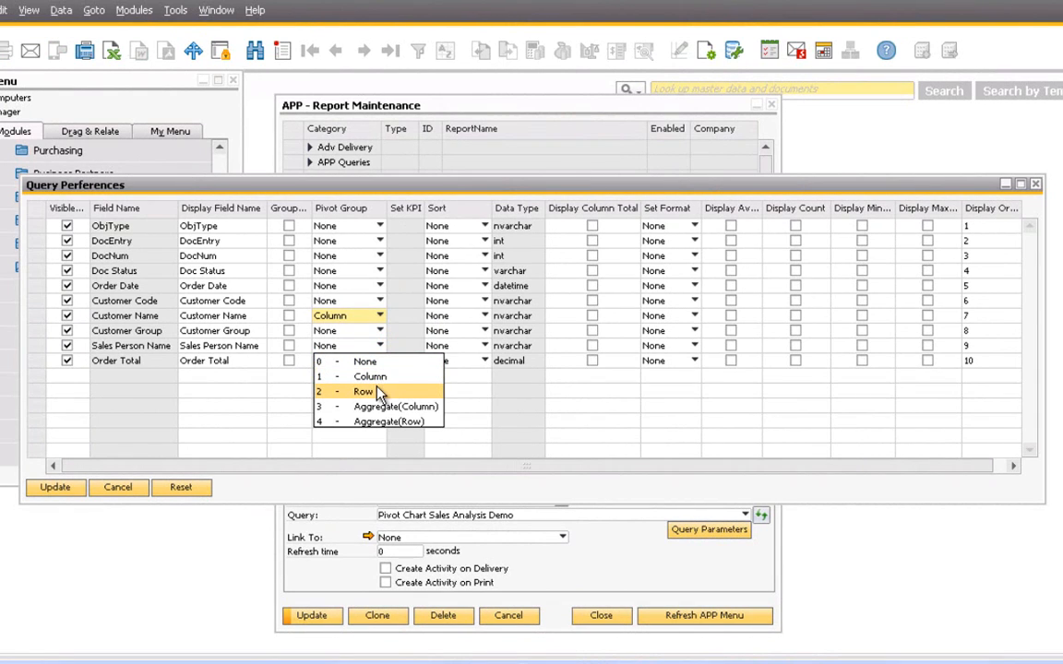
left_click(378, 393)
left_click(377, 361)
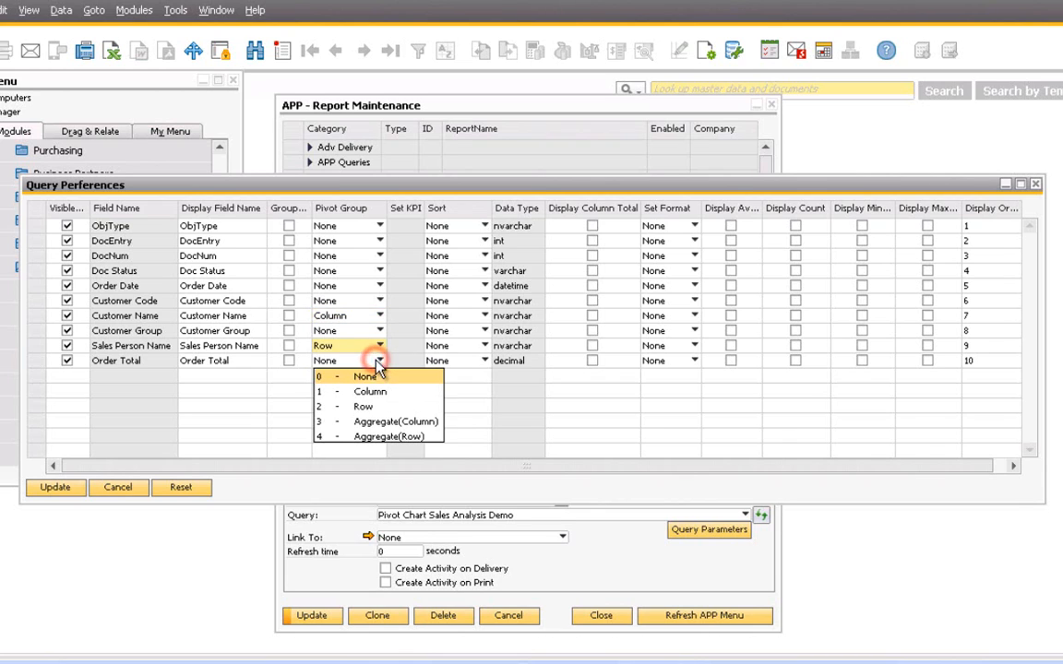
left_click(381, 439)
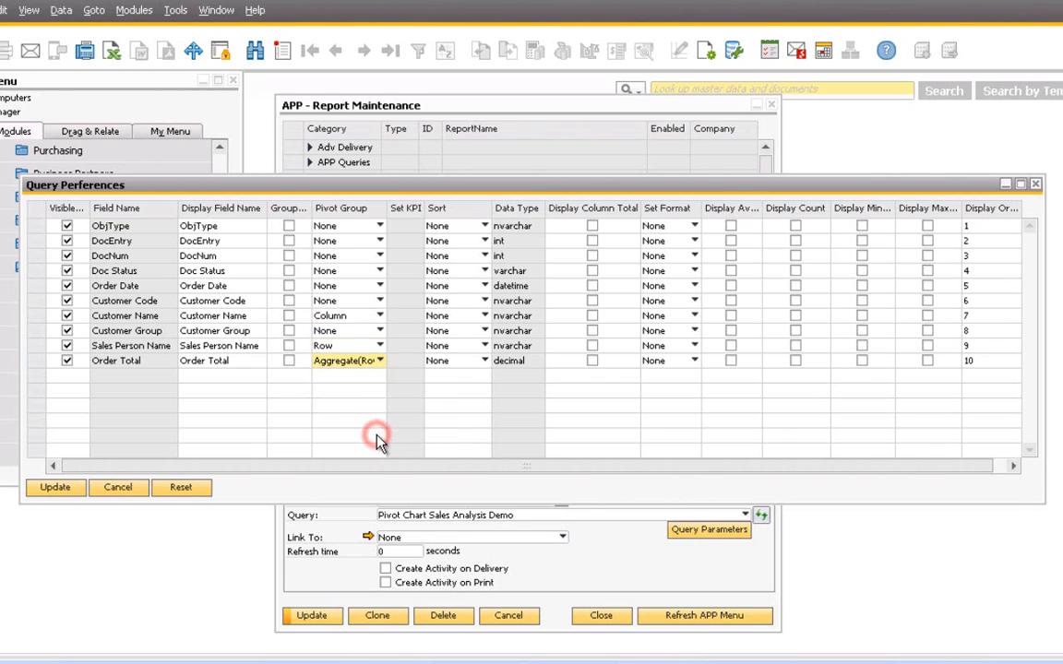
left_click(55, 487)
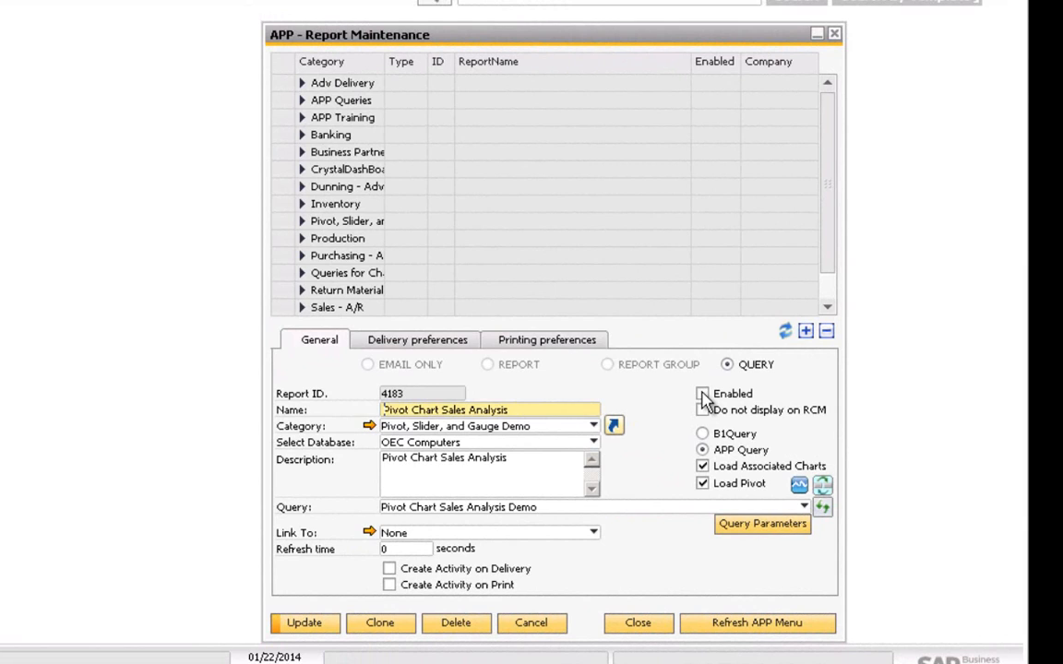
Enable the report, turn off Load Associated Charts, update the definition and refresh the APP menu.
left_click(703, 395)
left_click(703, 468)
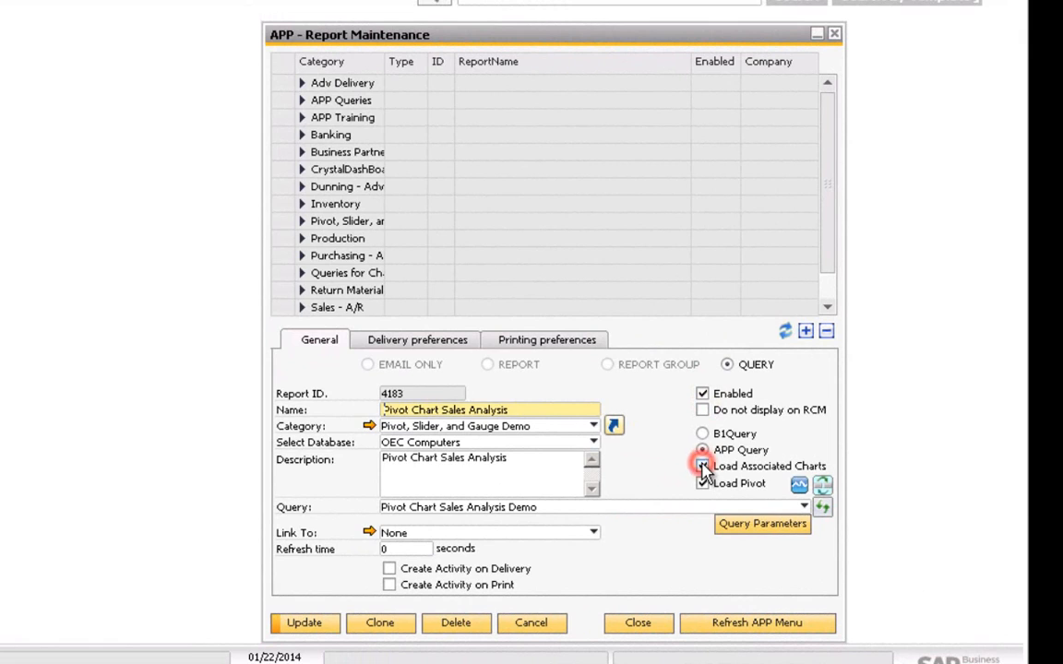
left_click(304, 624)
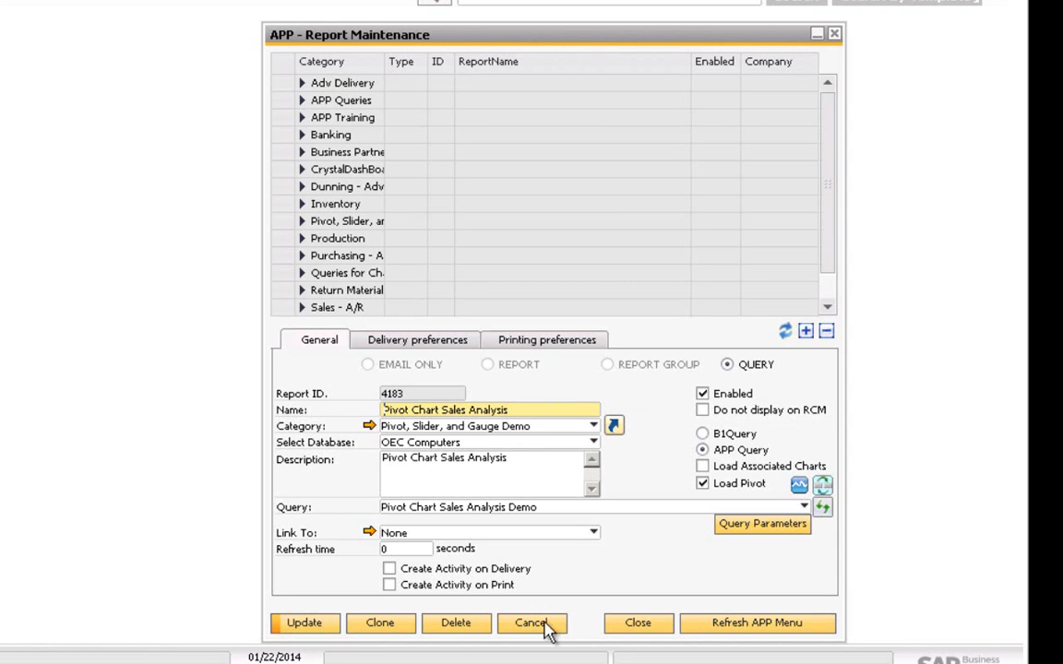
left_click(721, 625)
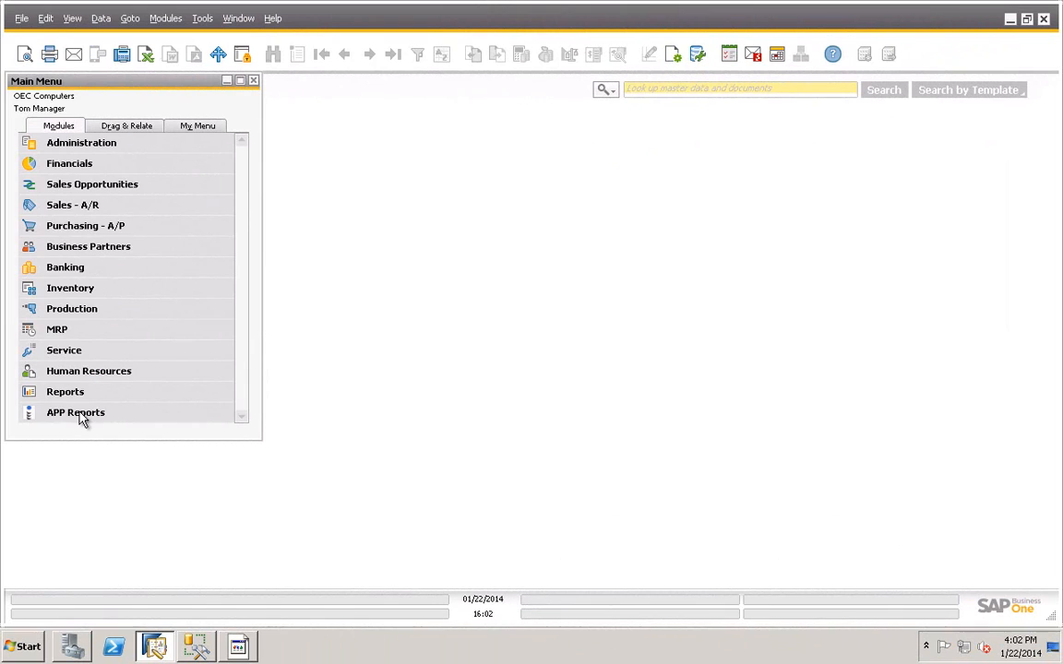
Run the Pivot Chart Sales Analysis report from the Pivot, Slider, and Gauge Demo group of APP Reports and show its pivot grid.
left_click(81, 416)
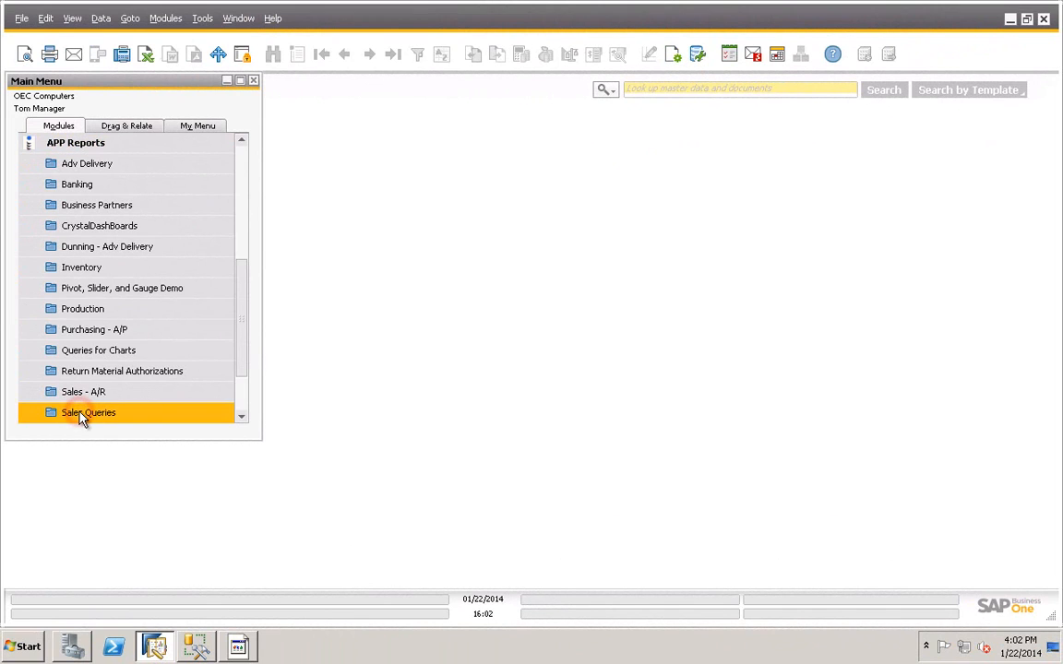
left_click(72, 288)
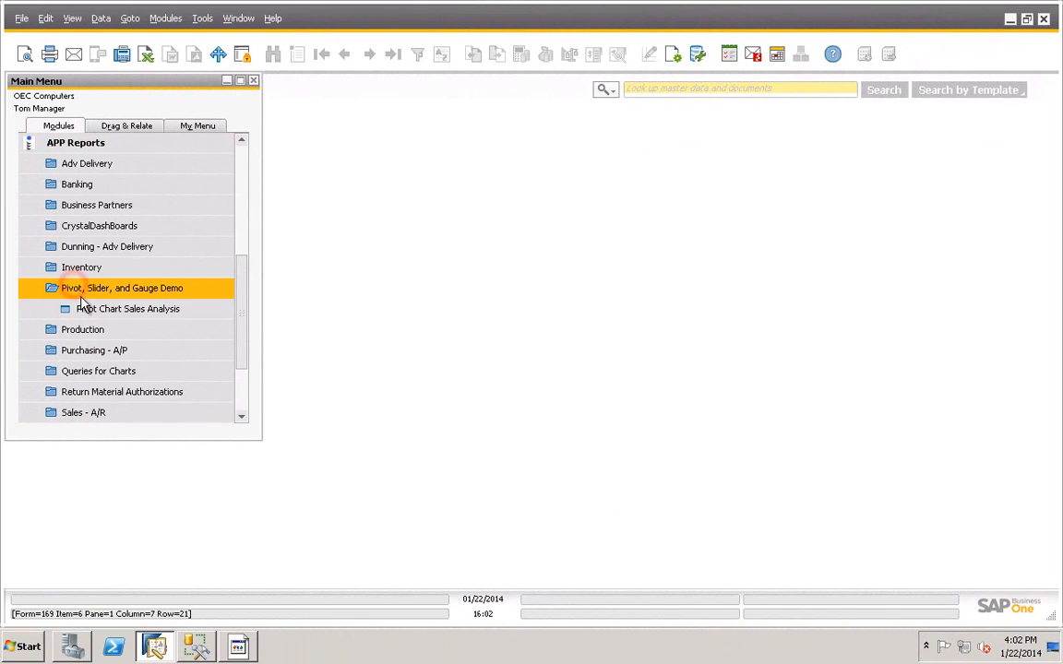
left_click(83, 310)
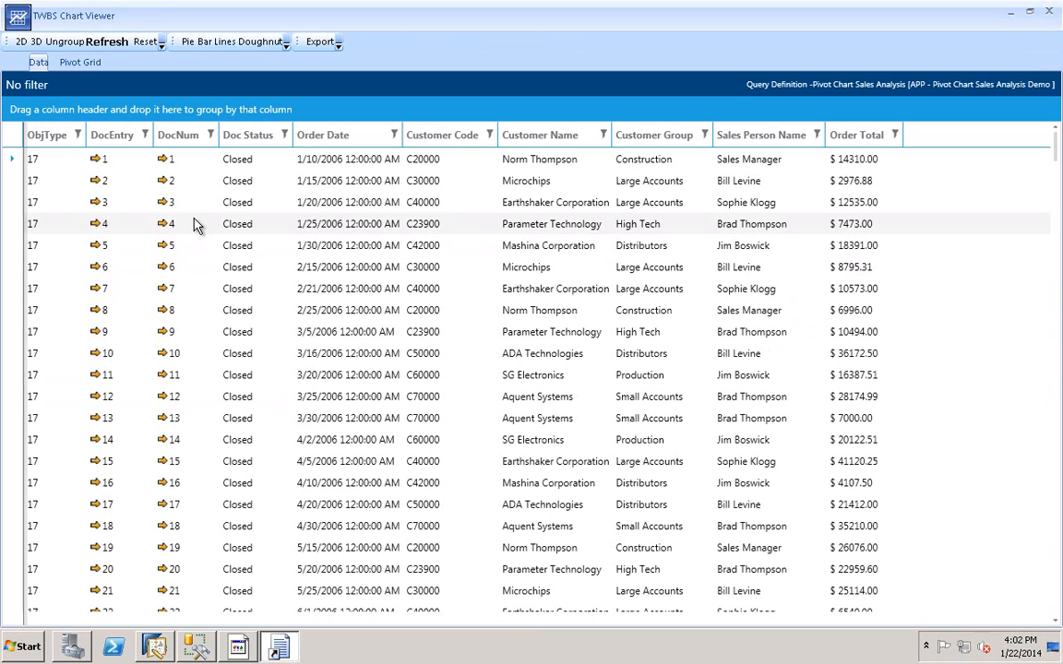
left_click(81, 64)
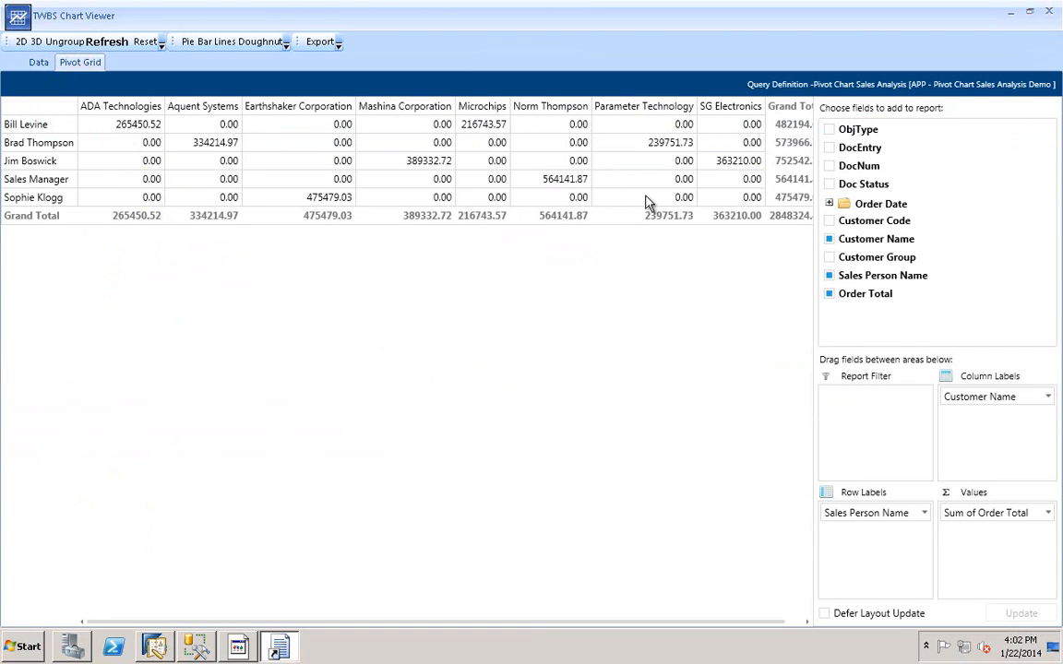
Add the Customer Group and Order Date - Year fields to the pivot grid.
mouse_move(653, 201)
left_click(830, 258)
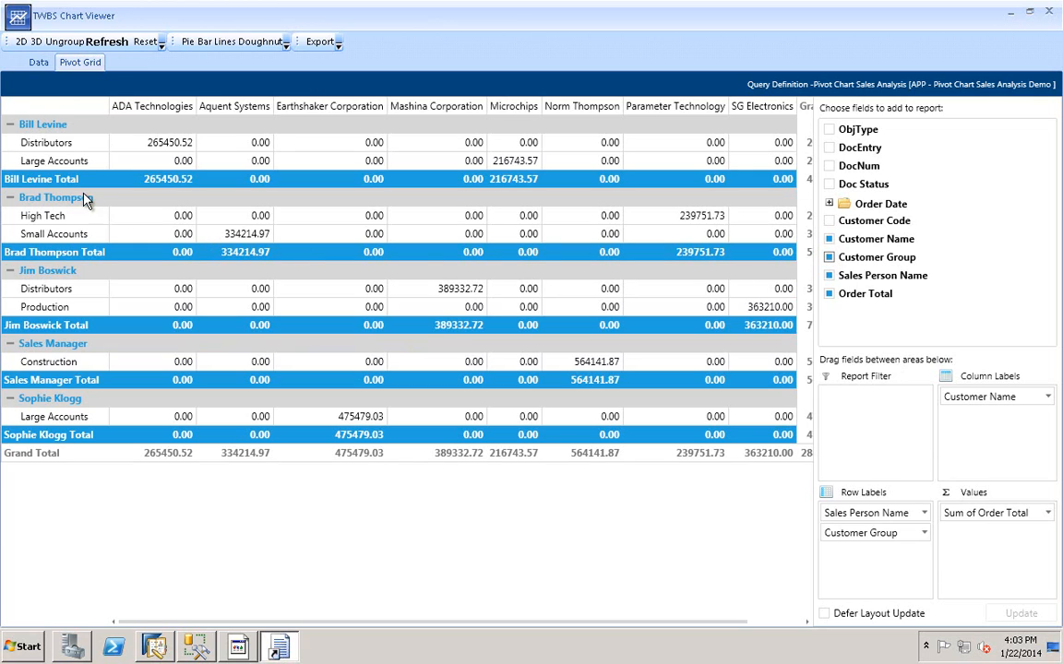
left_click(828, 204)
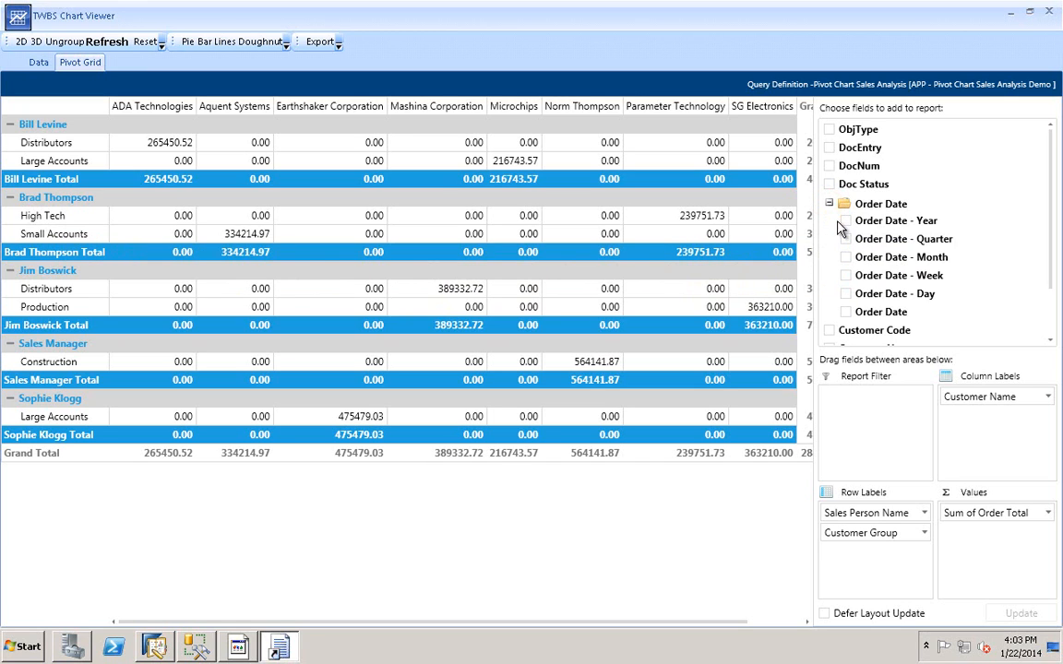
left_click(846, 222)
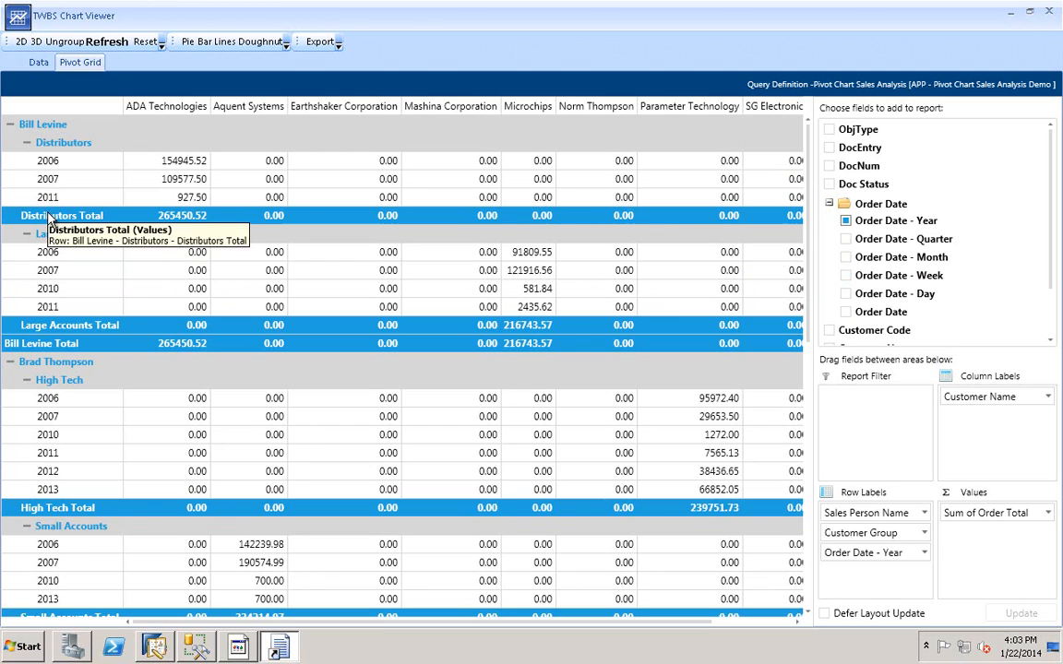
Try Order Date - Year above Customer Group in the row labels, and return it below Customer Group.
left_click(882, 553)
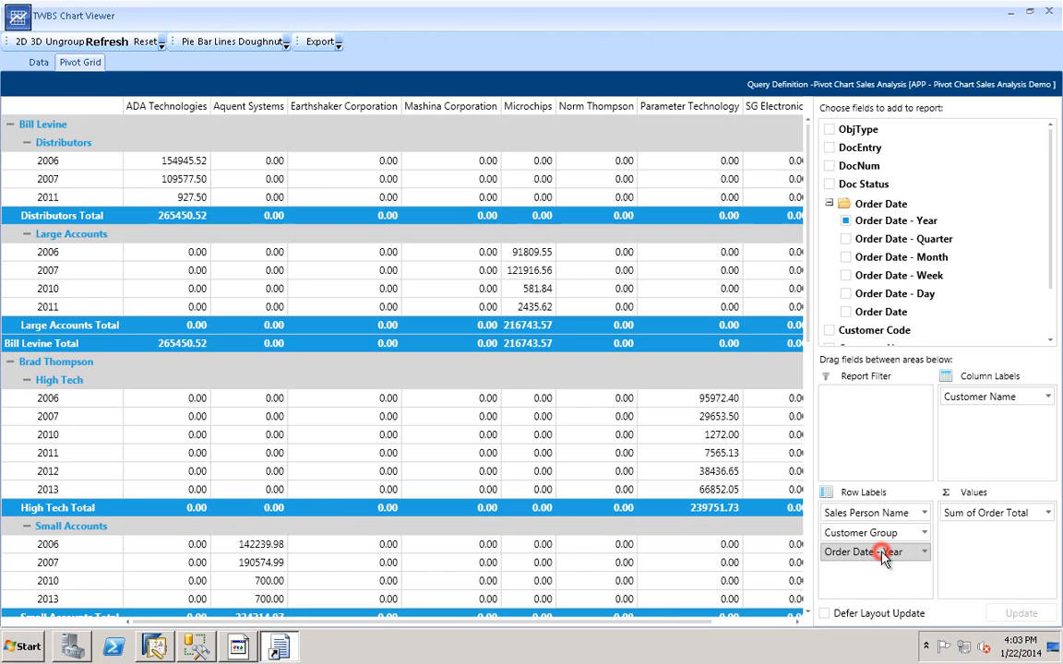
left_click_drag(883, 553, 882, 534)
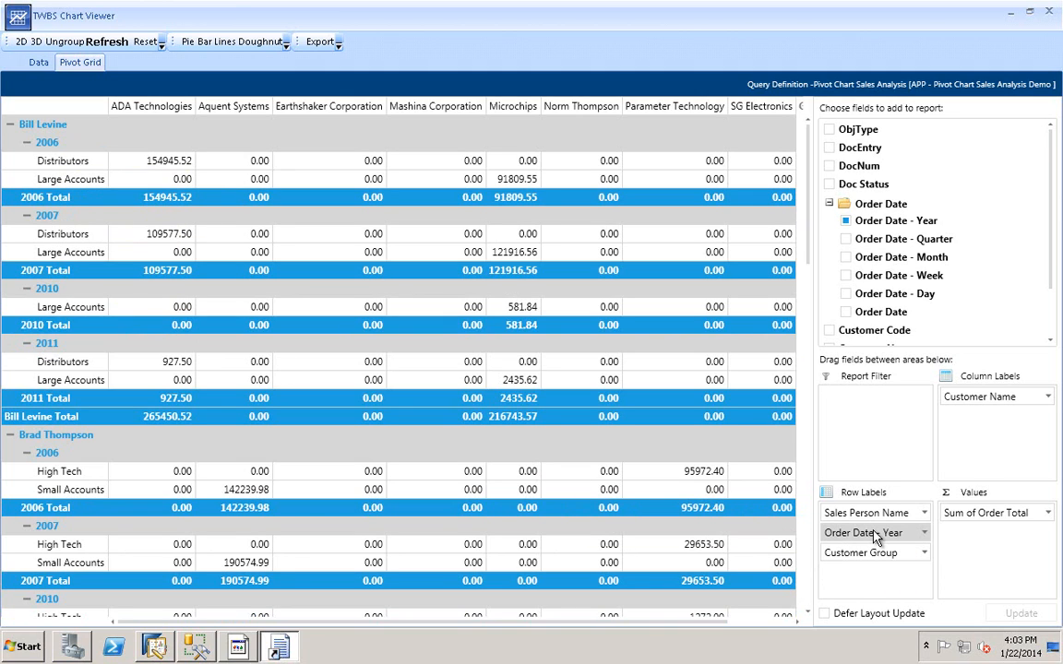
left_click_drag(876, 537, 876, 573)
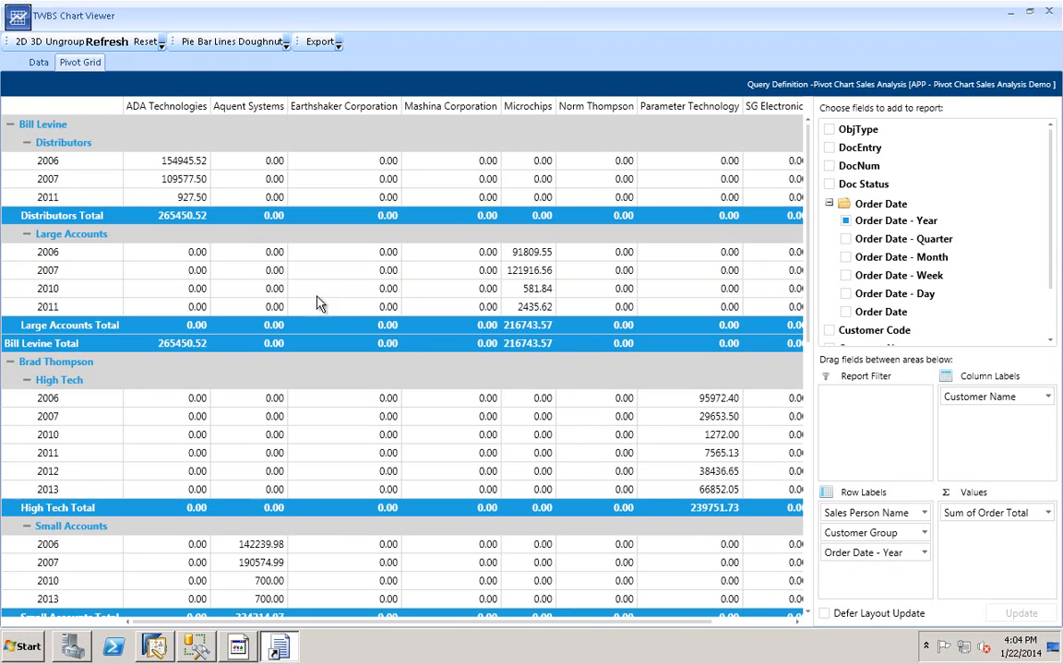
mouse_move(244, 288)
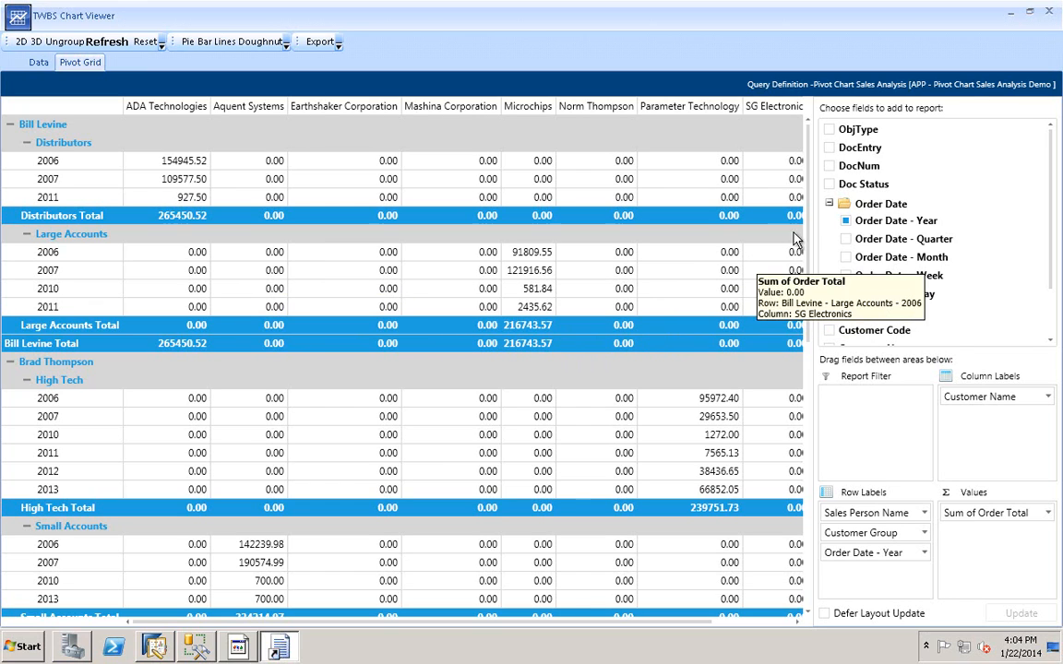
Add Customer Code as a report filter and exclude the last three customer codes from its items.
left_click(828, 203)
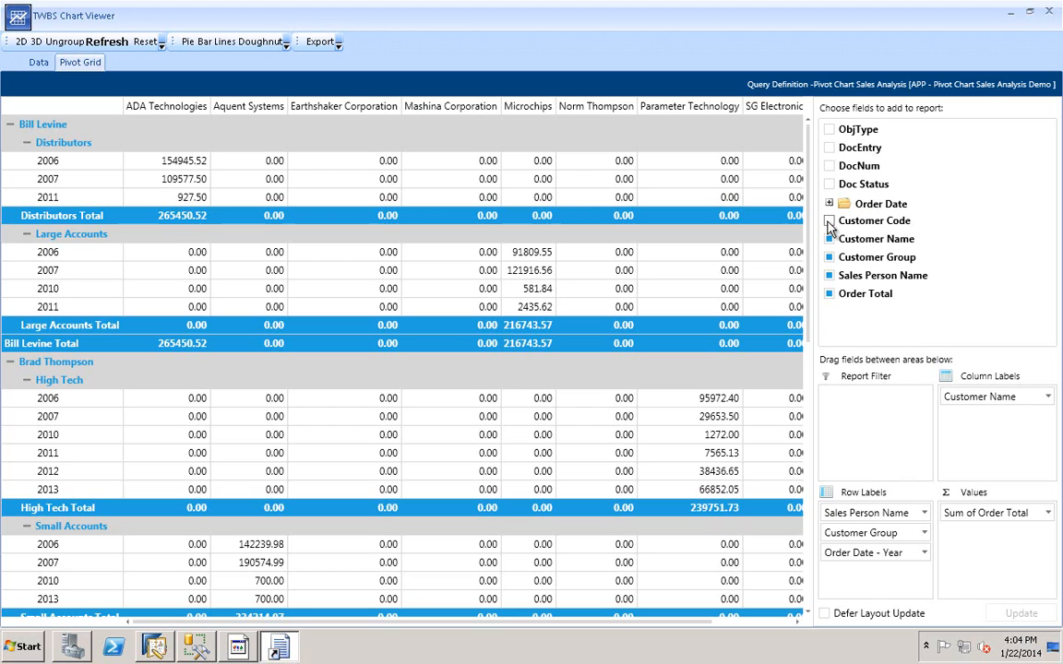
left_click_drag(833, 222, 856, 412)
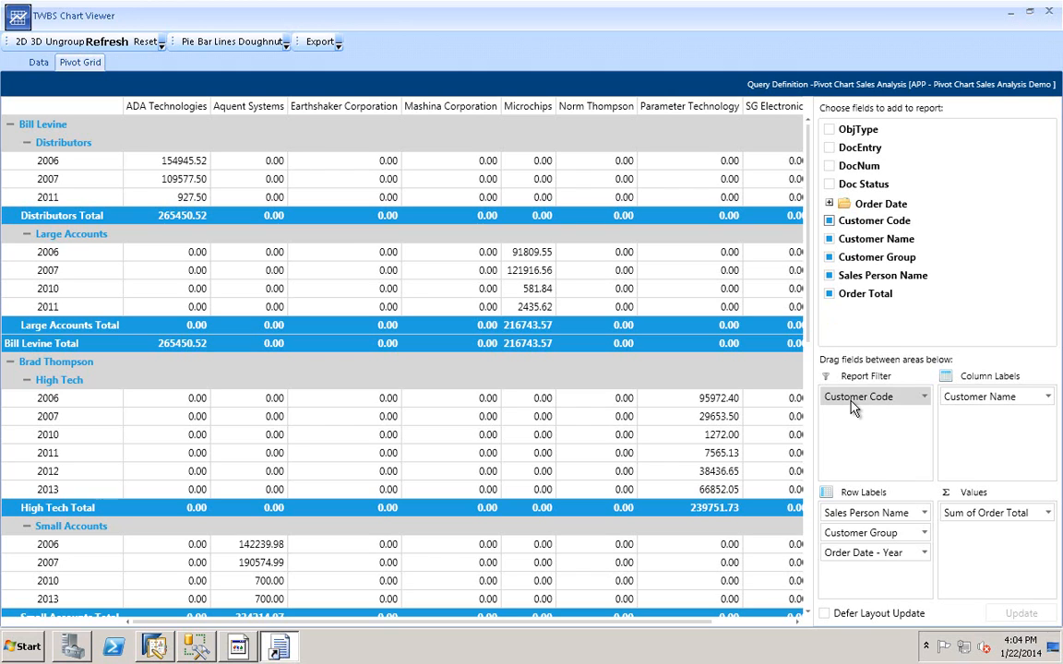
left_click(922, 398)
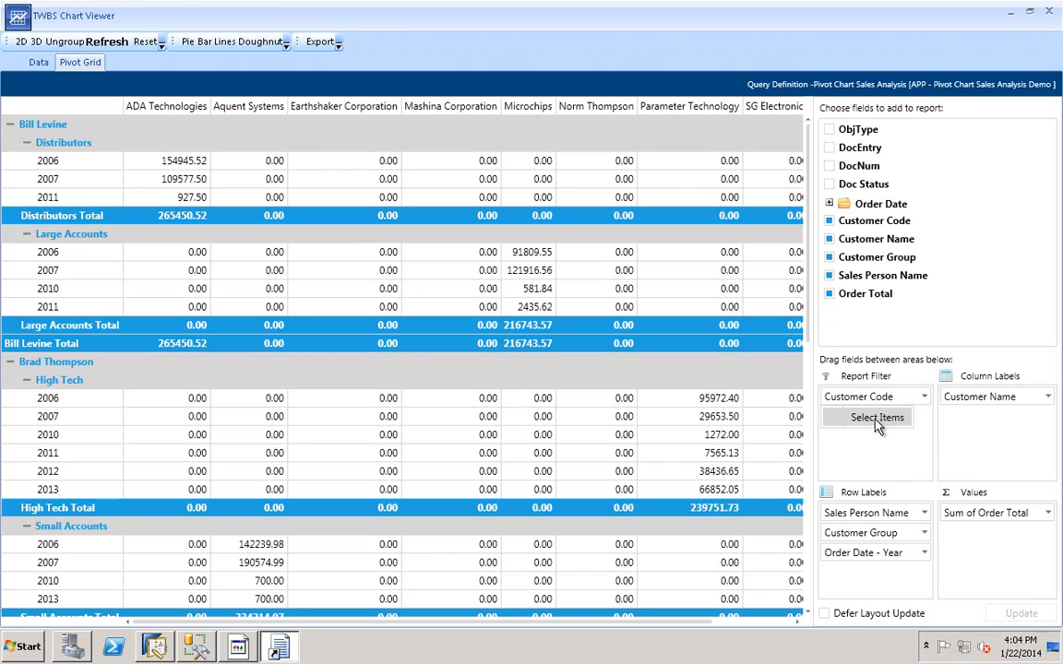
left_click(843, 423)
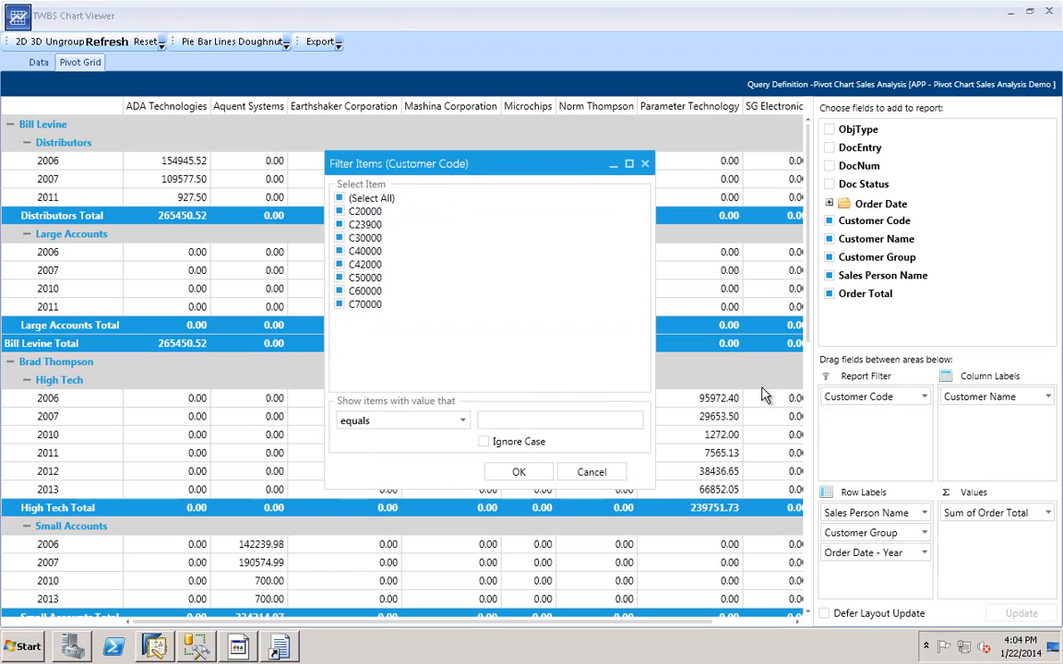
left_click(338, 305)
left_click(338, 290)
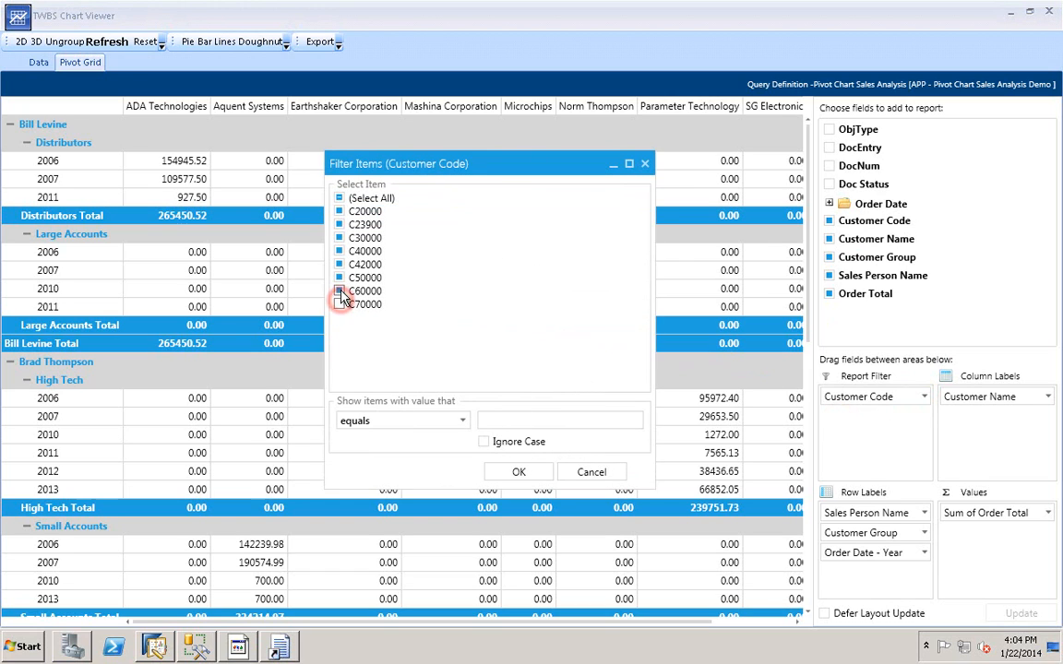
left_click(338, 278)
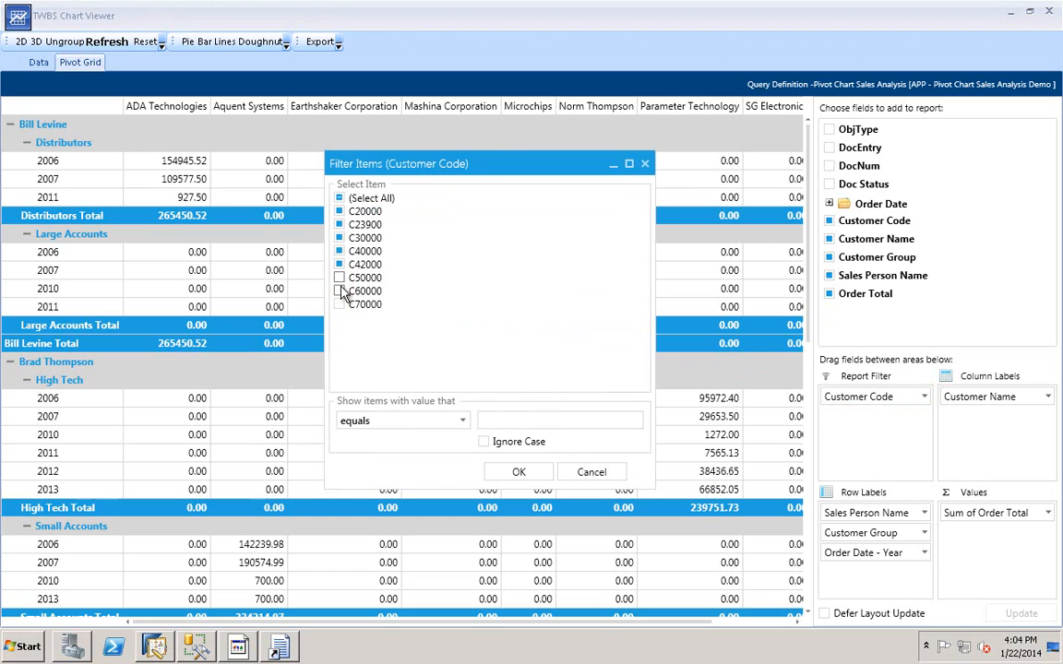
left_click(462, 421)
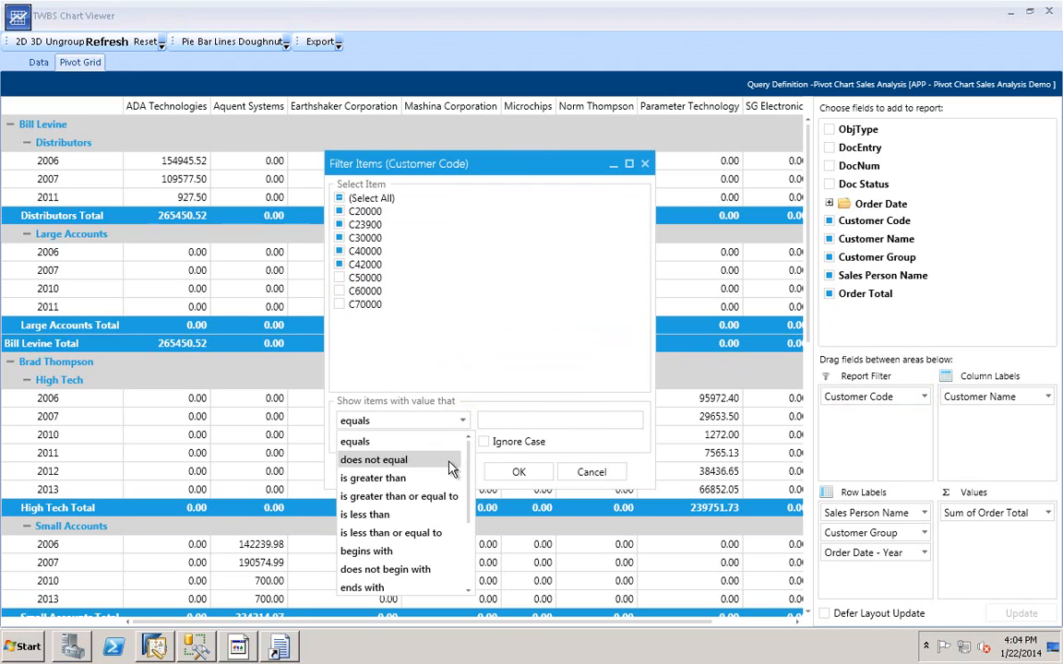
left_click(454, 371)
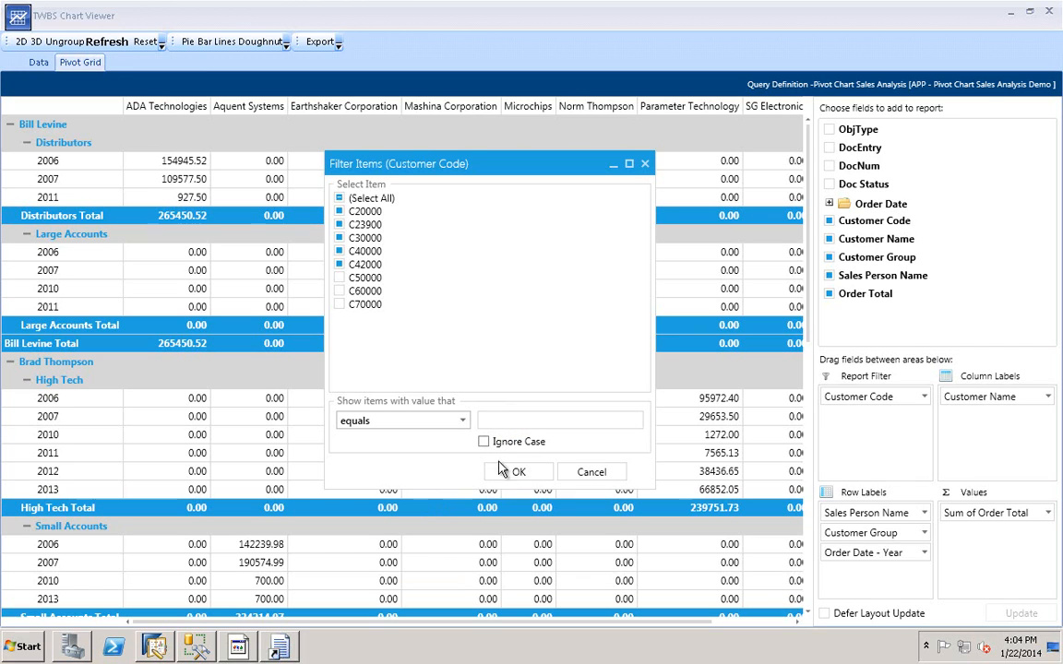
left_click(517, 475)
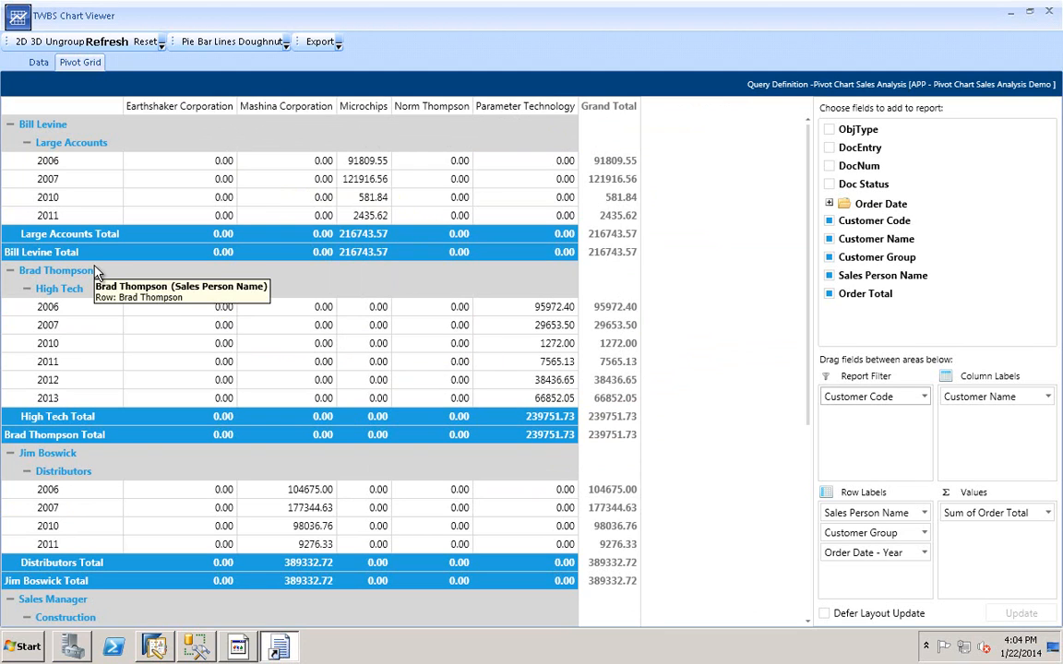
Remove Customer Group from the pivot layout, using Sales Person Name as the column label and Customer Name followed by Order Date - Year as row labels.
left_click(857, 540)
left_click_drag(857, 539, 890, 327)
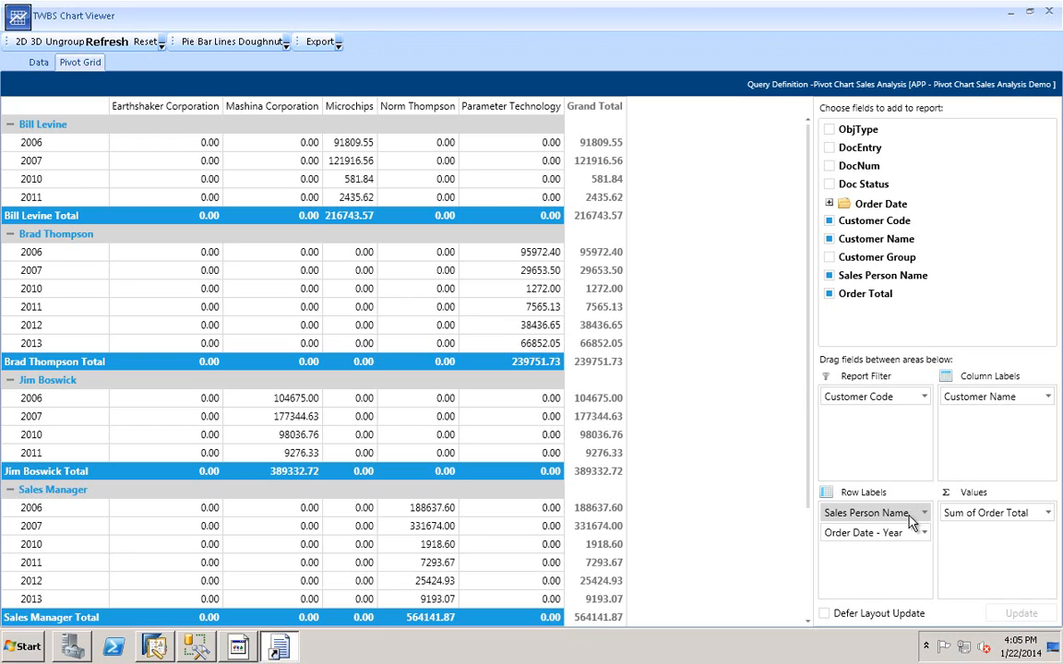
left_click_drag(902, 522, 865, 547)
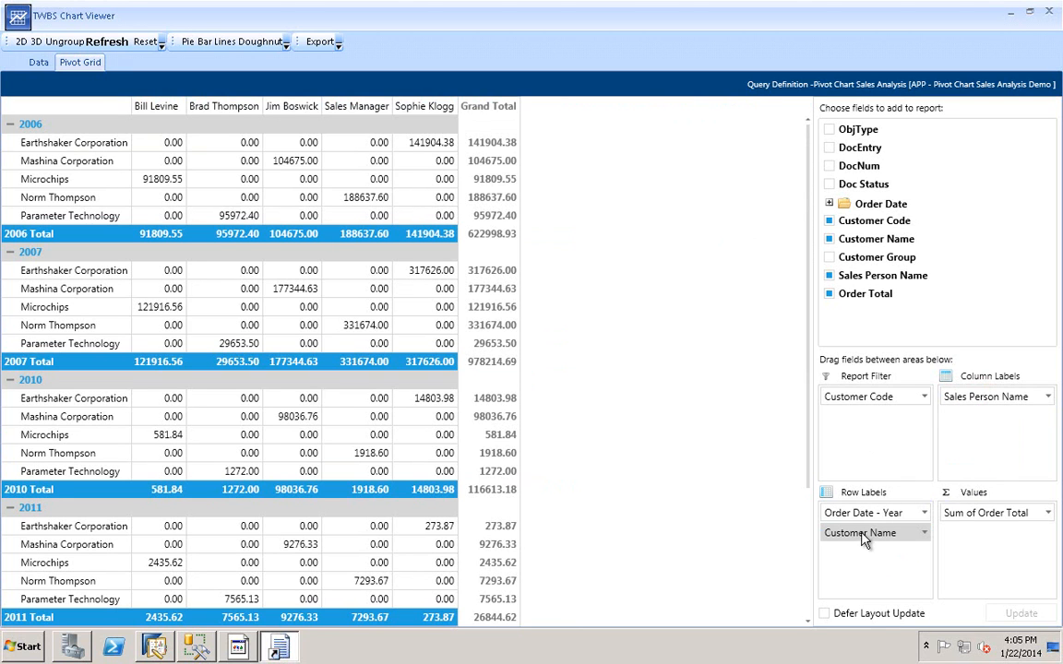
mouse_move(259, 179)
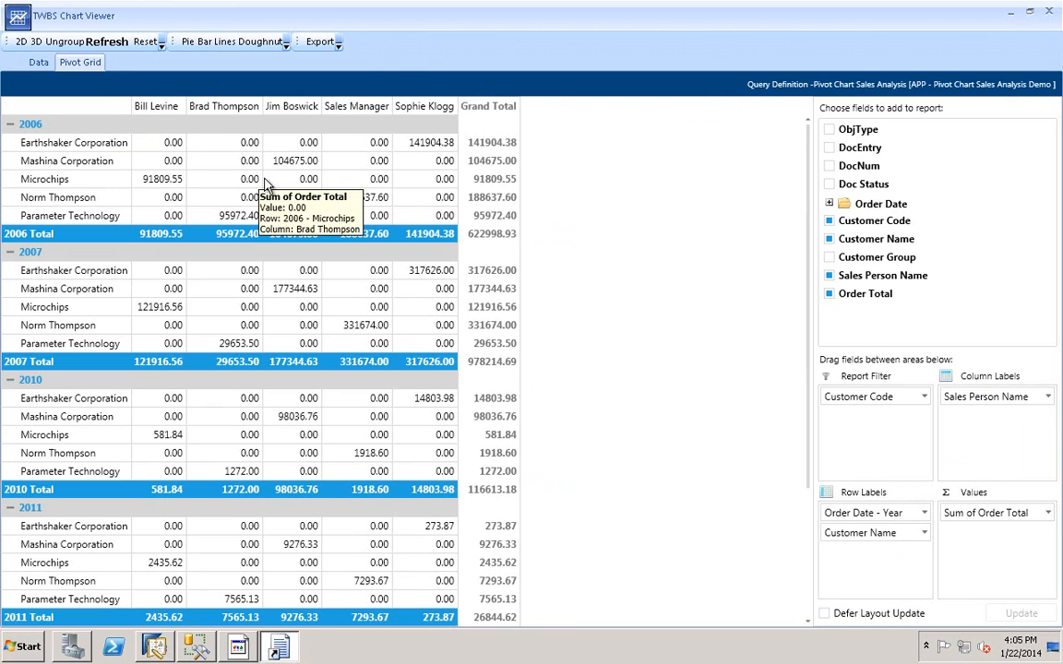
left_click_drag(851, 523, 844, 552)
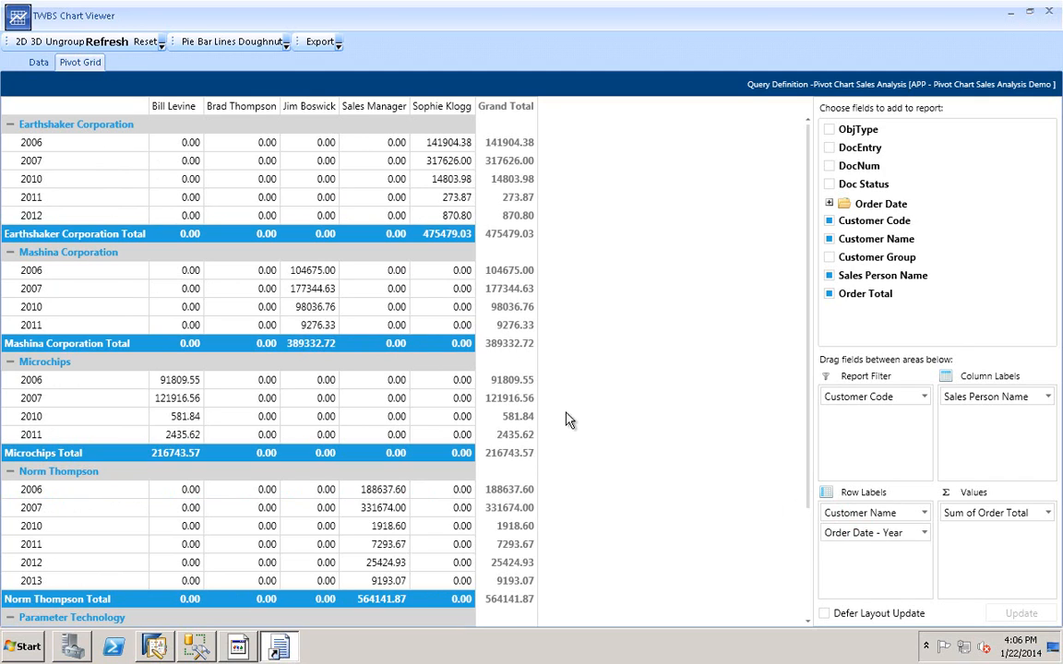
Sort the Order Date - Year row labels Z to A, review the pivot grid and close the chart viewer.
left_click(924, 533)
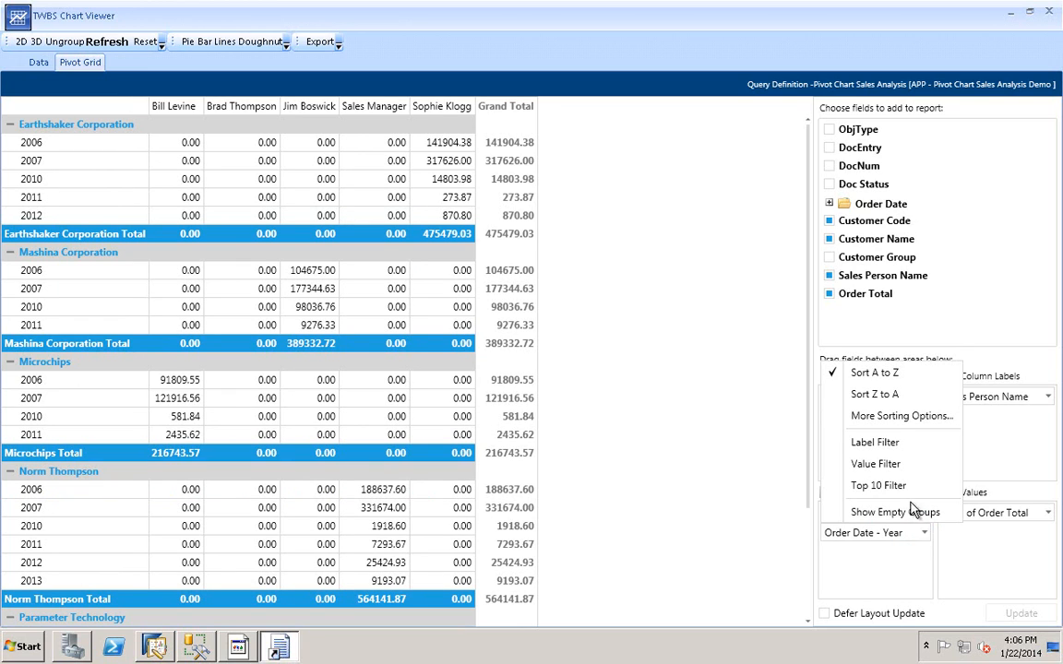
left_click(874, 394)
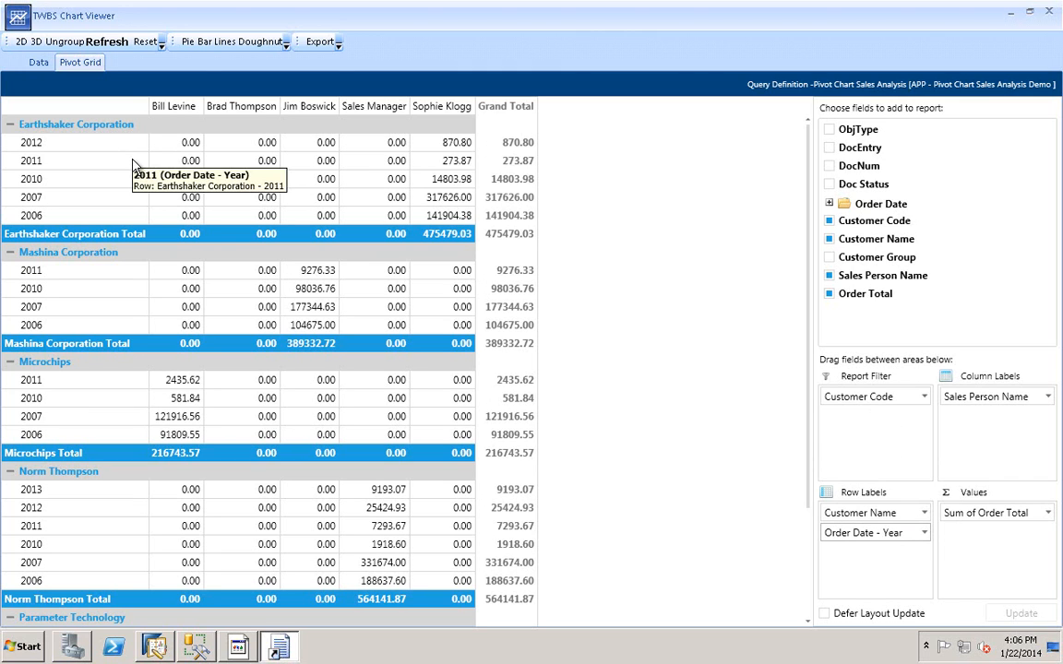
scroll(680, 506, "down", 3)
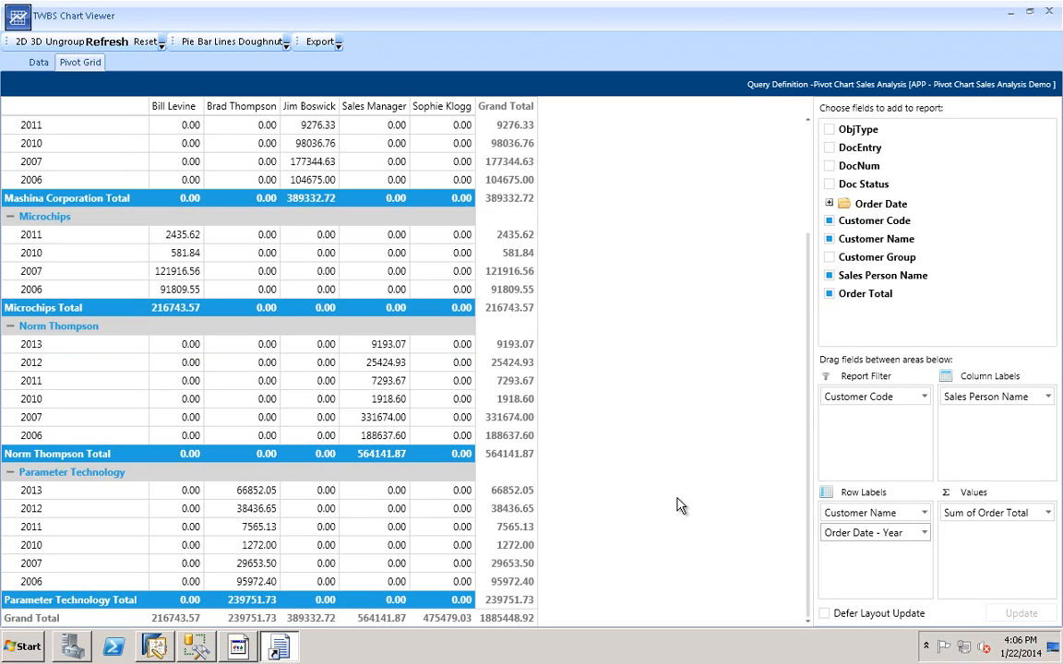
left_click(1049, 11)
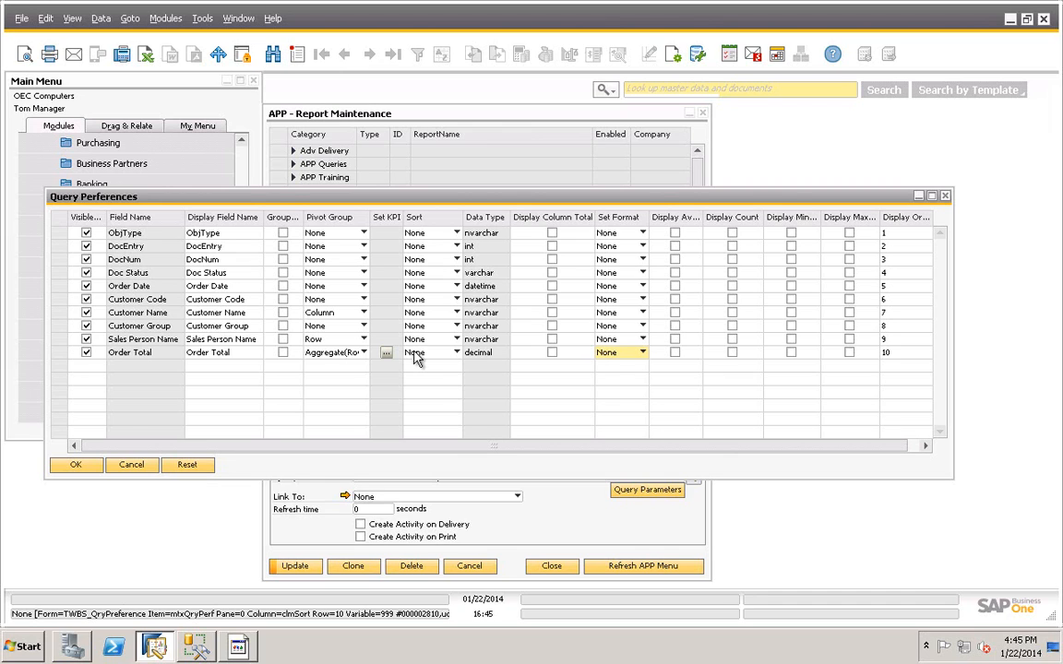
Open the KPI details of the Order Total field and set the first rule to Less Than 75000.
left_click(386, 353)
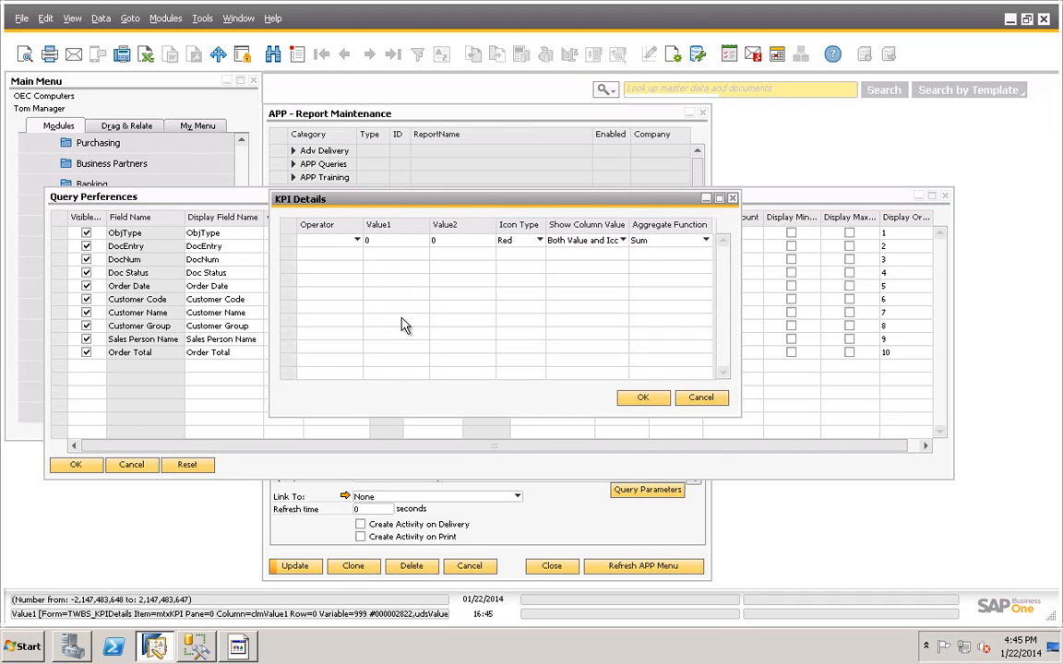
left_click(358, 241)
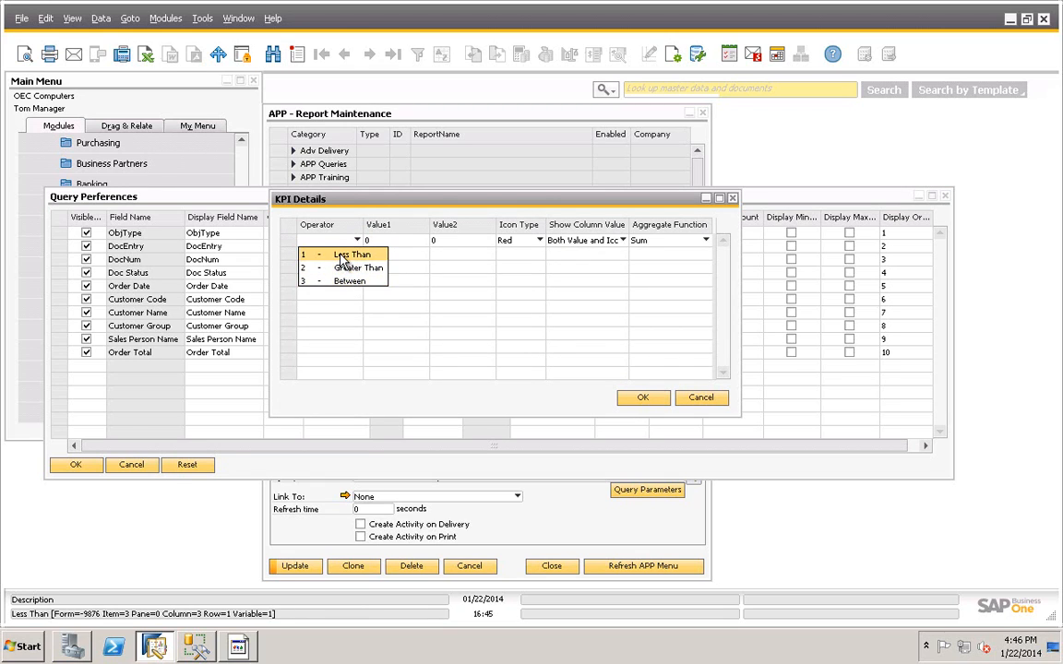
left_click(334, 254)
left_click(380, 240)
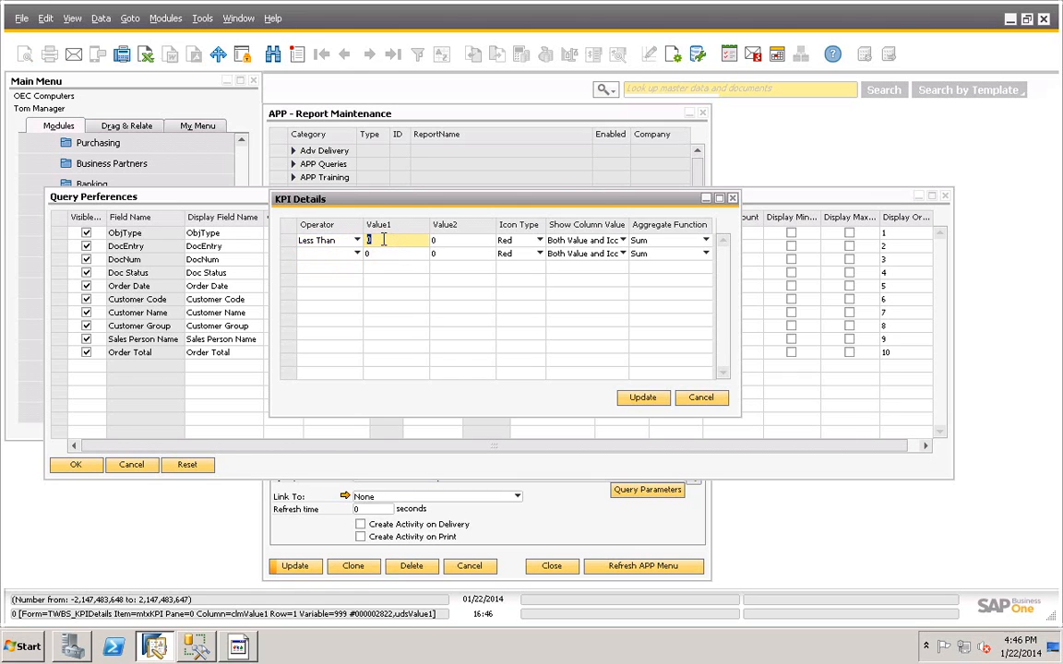
type("75000")
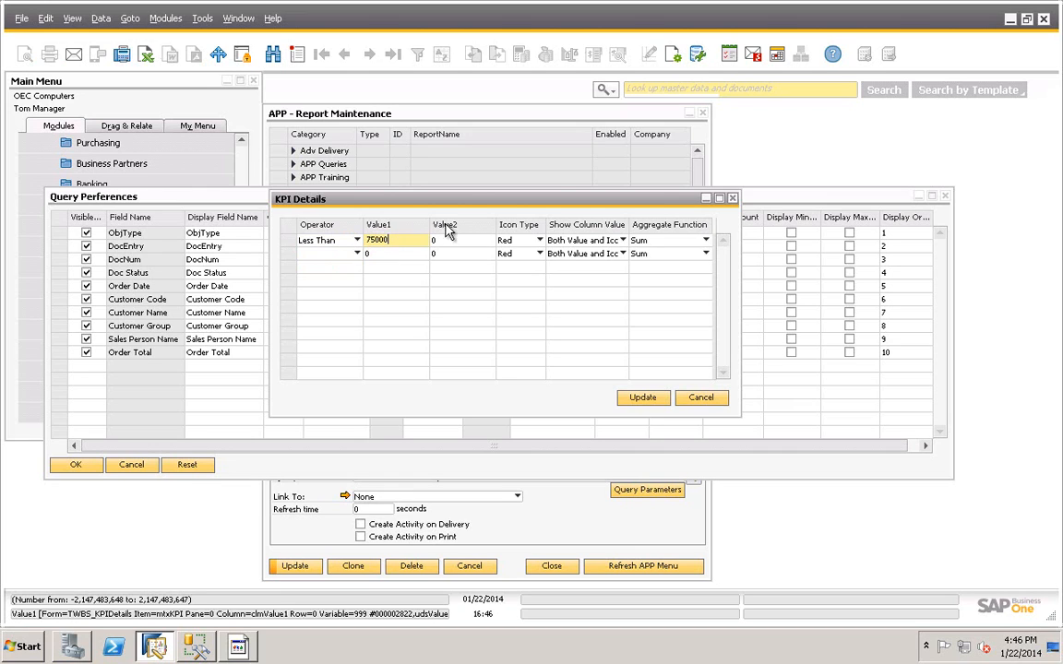
Give the Less Than rule a Red icon, the Both Value and Icon display and the Sum aggregate function.
left_click(540, 241)
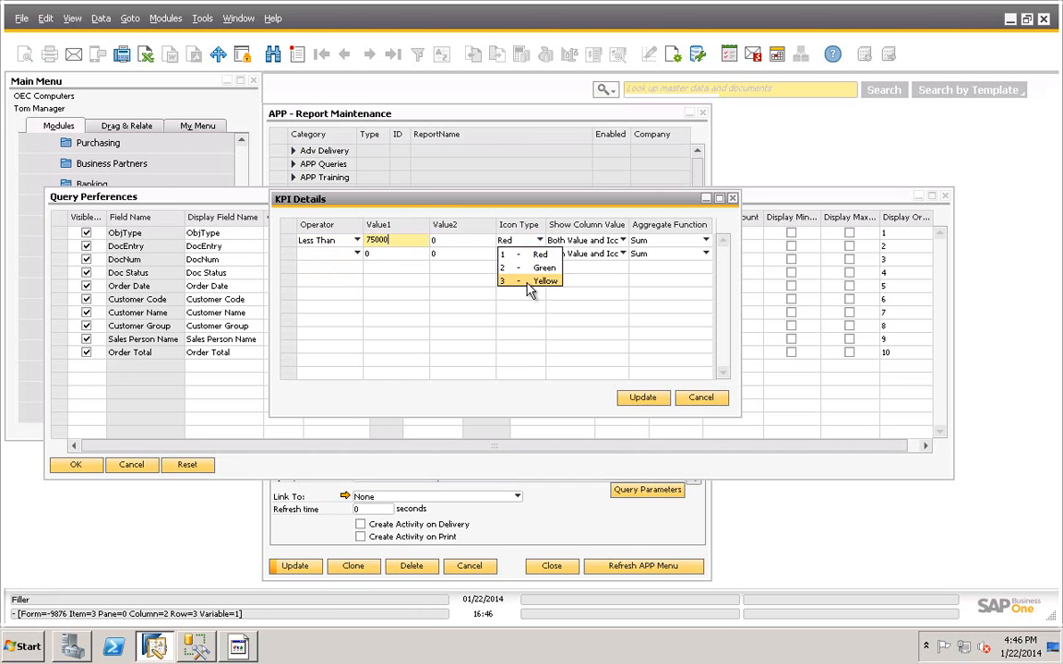
left_click(513, 254)
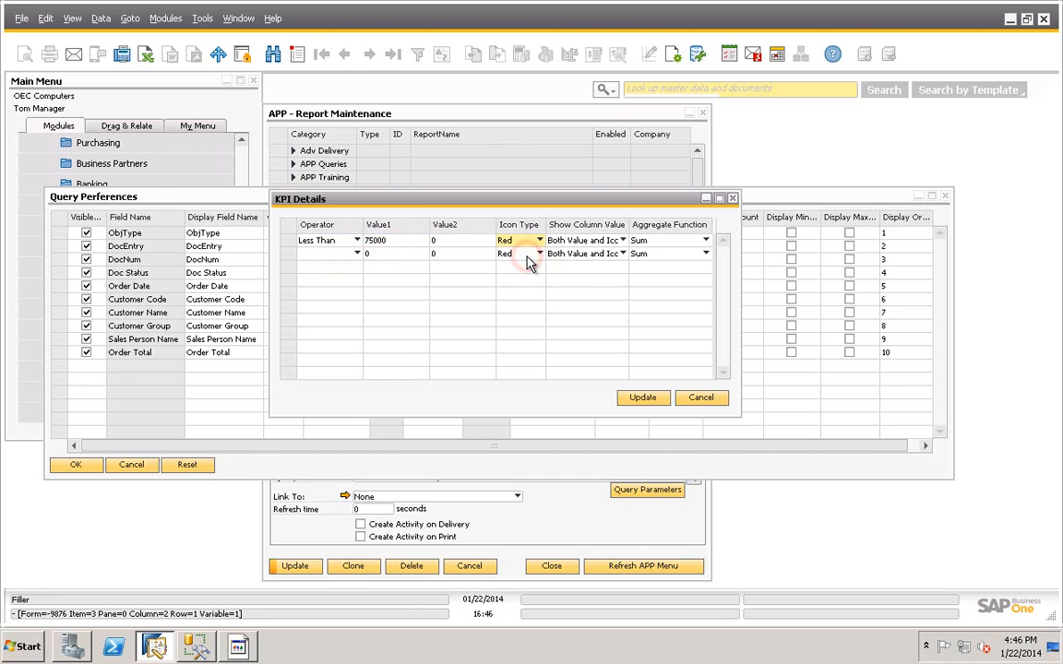
left_click(624, 240)
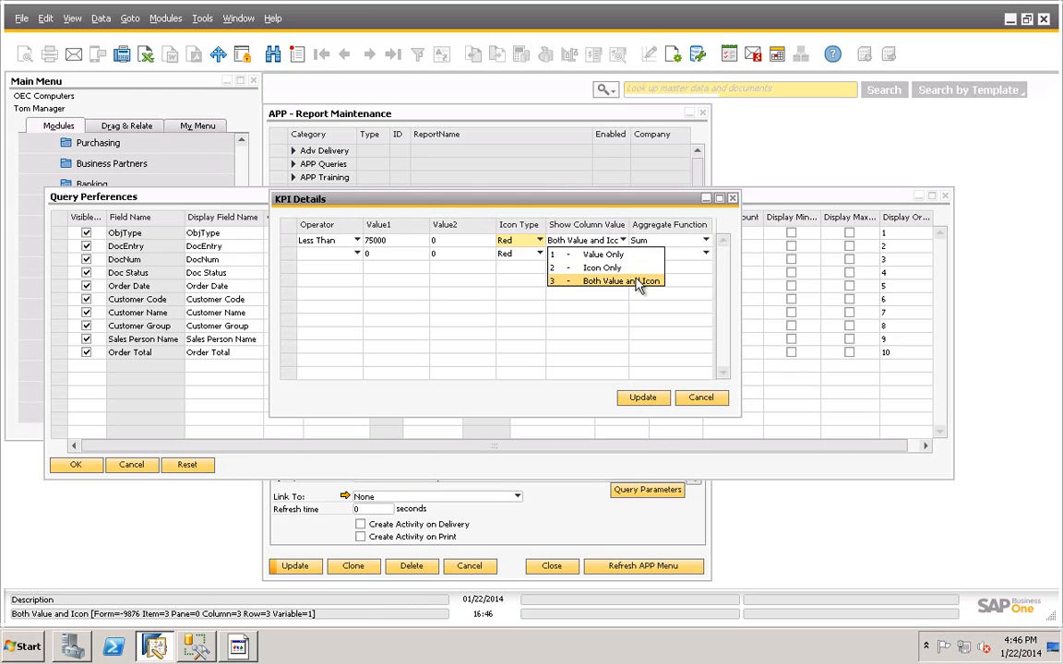
left_click(637, 281)
left_click(705, 241)
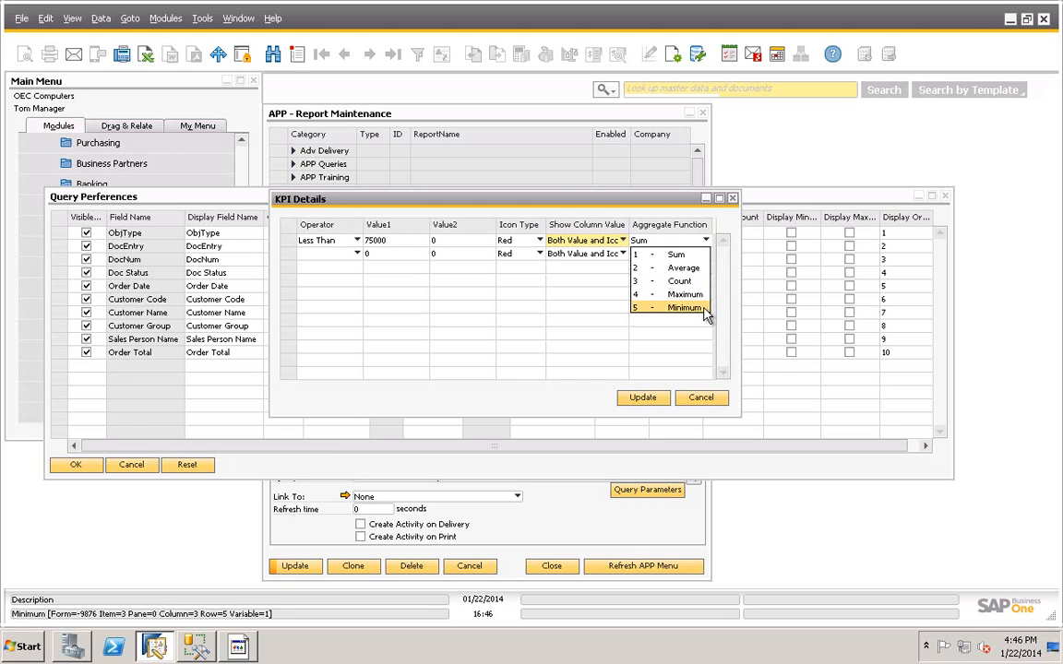
left_click(694, 257)
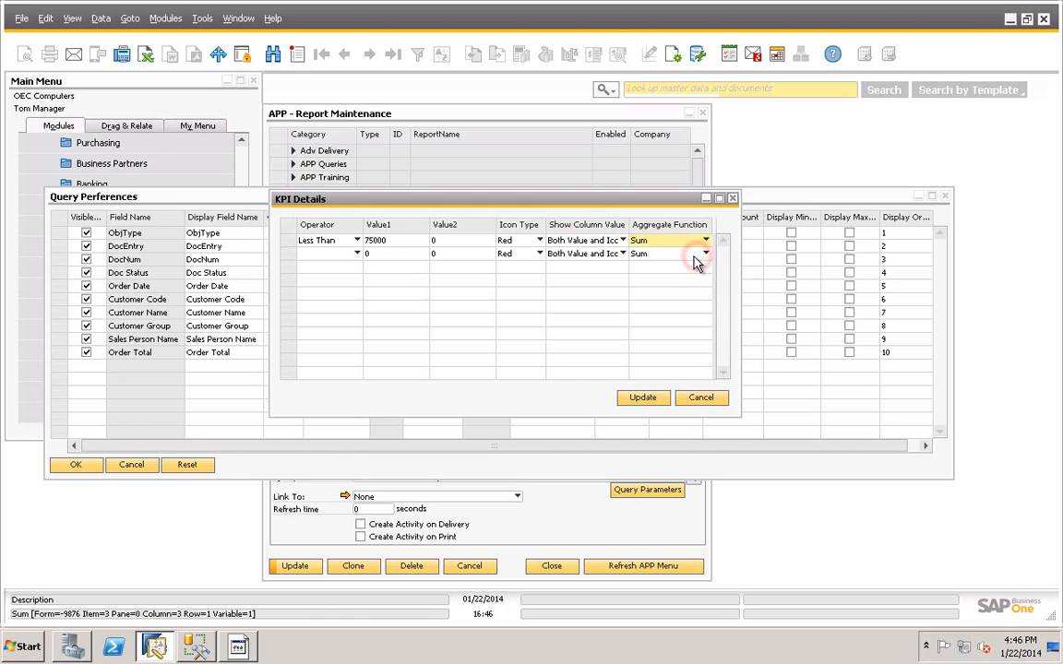
Add a second KPI rule of Between 75000 and 150000 with a Yellow icon.
left_click(357, 254)
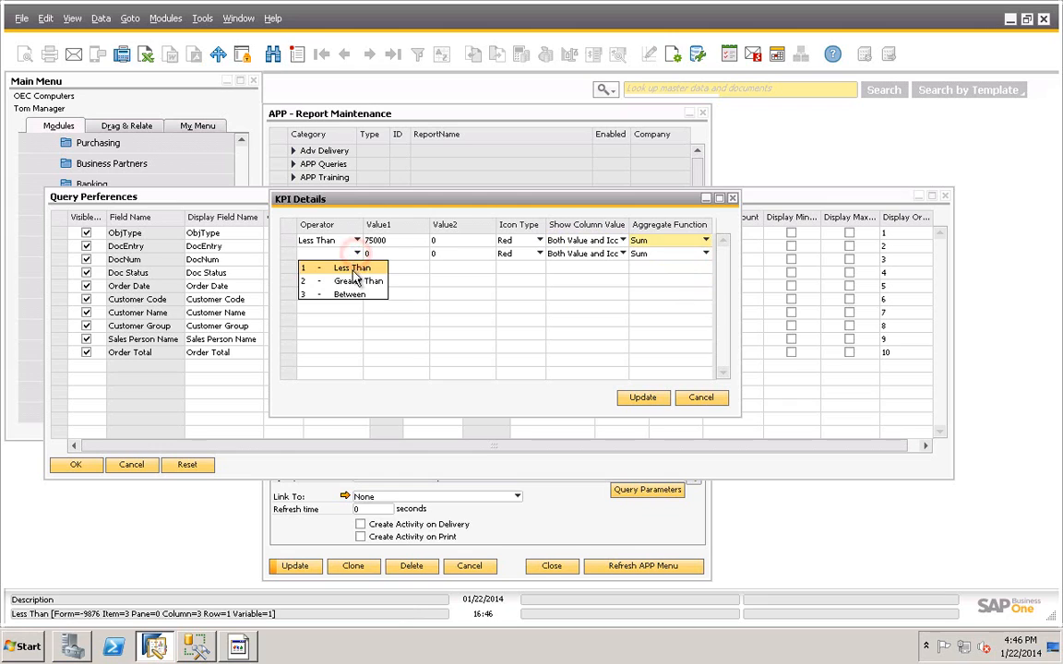
left_click(351, 295)
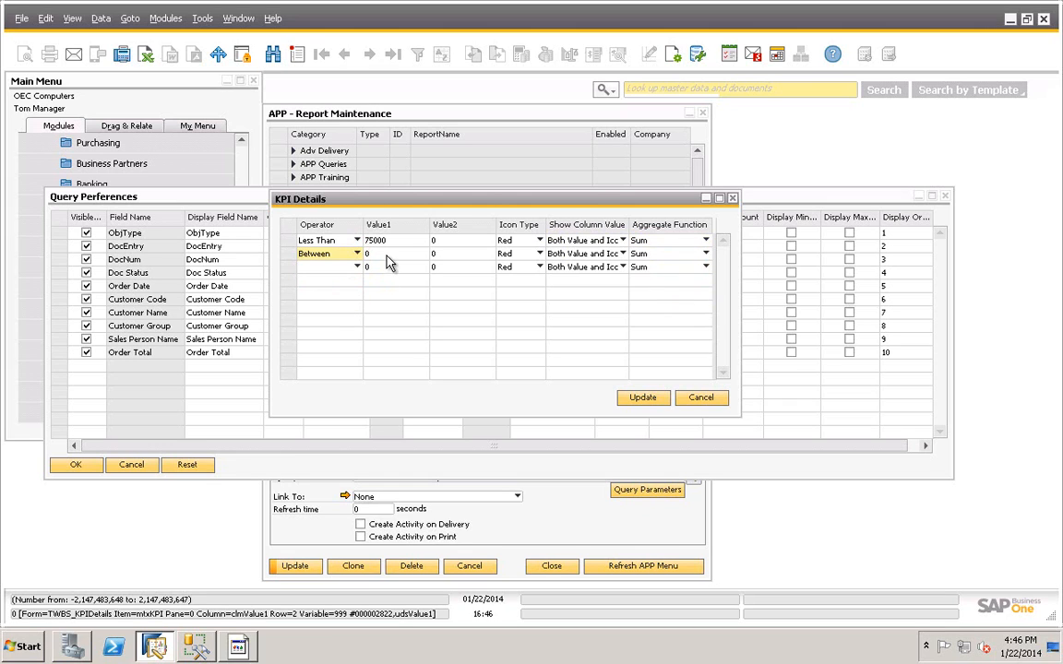
left_click(387, 254)
type("750")
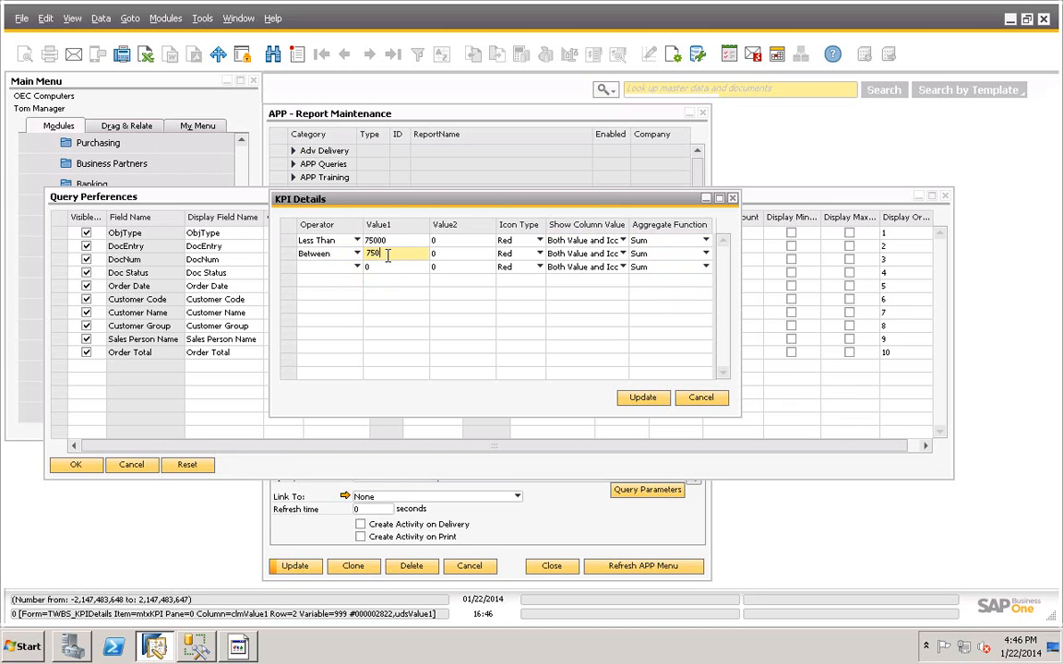
type("00")
left_click(444, 256)
type("150000")
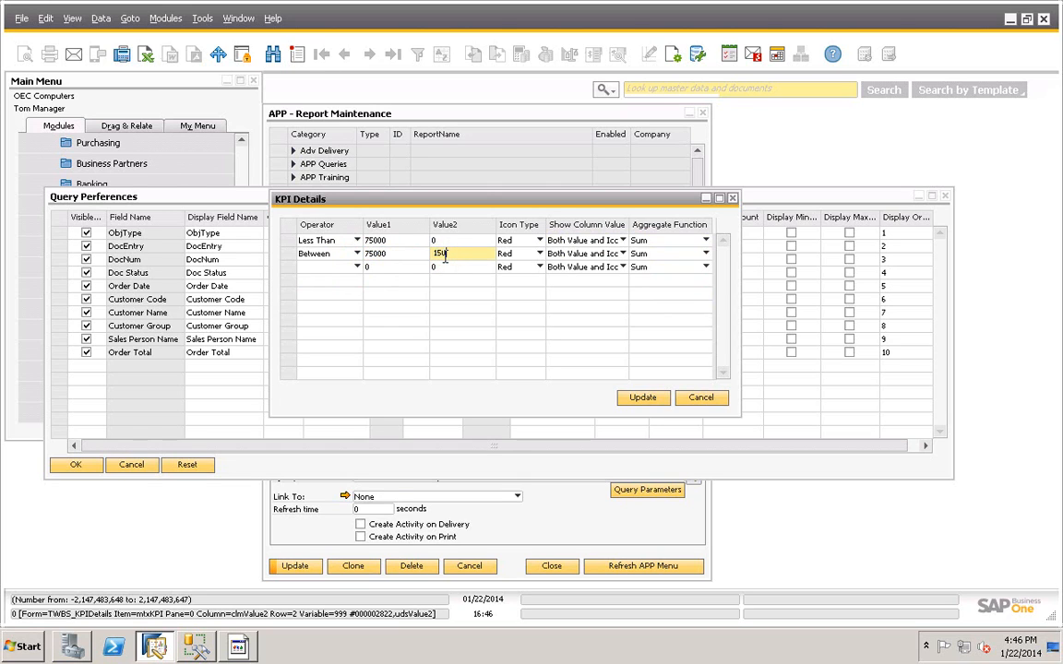
left_click(539, 255)
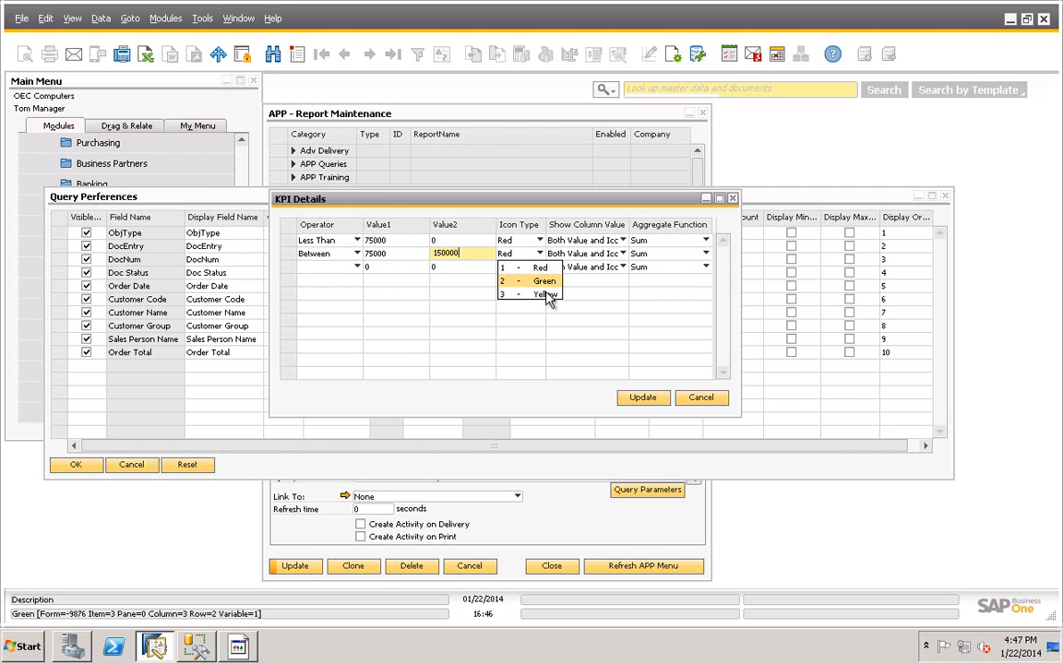
left_click(547, 294)
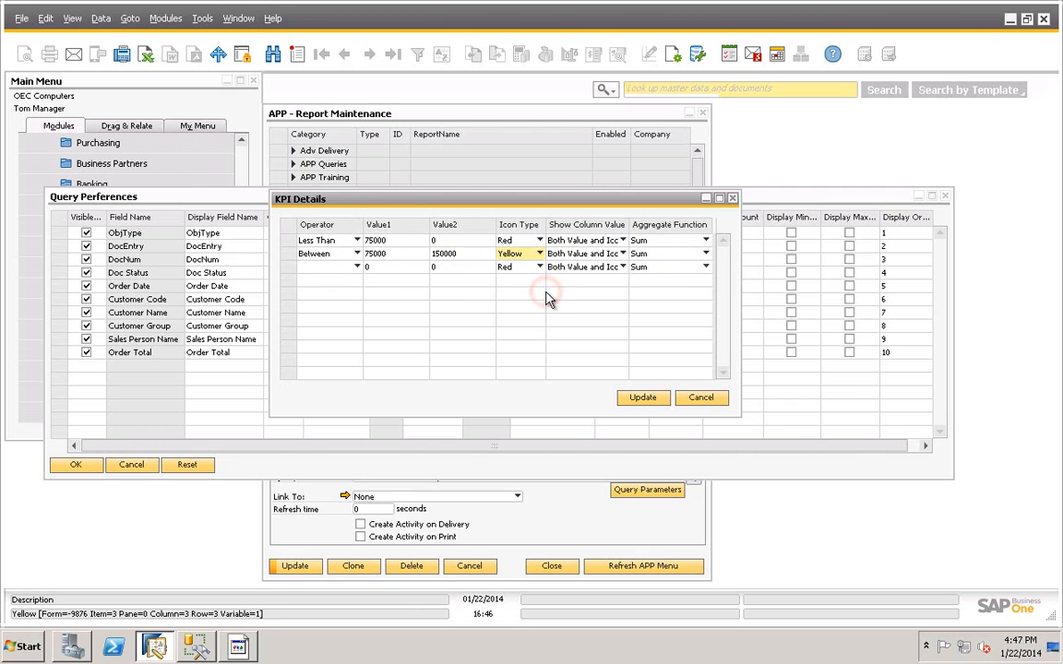
Add a third KPI rule of Greater Than 150000 with a Green icon.
left_click(355, 267)
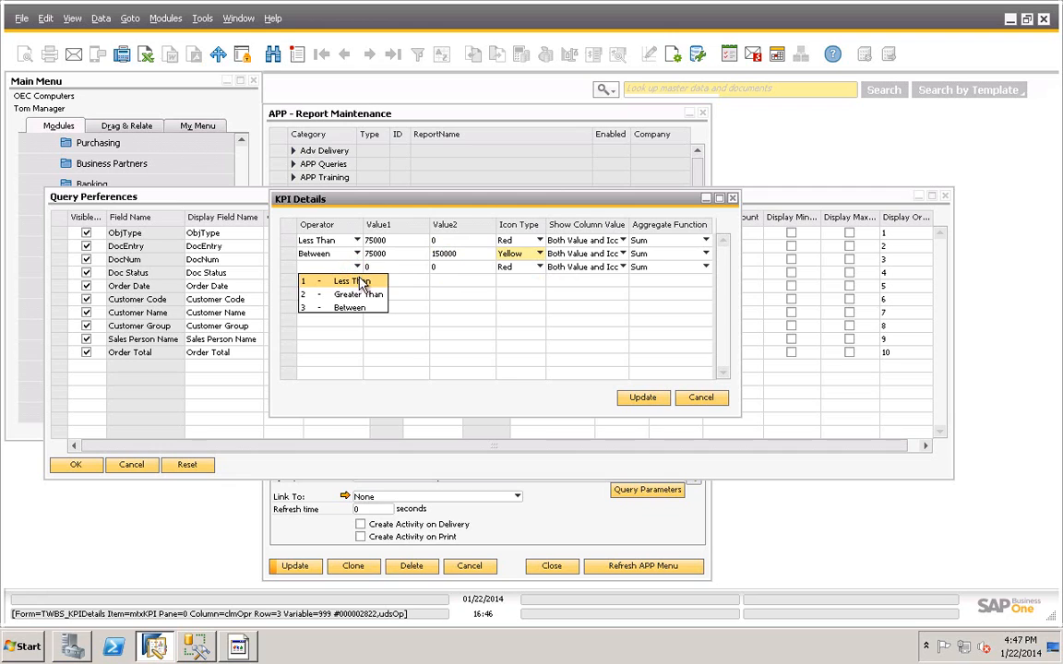
left_click(357, 295)
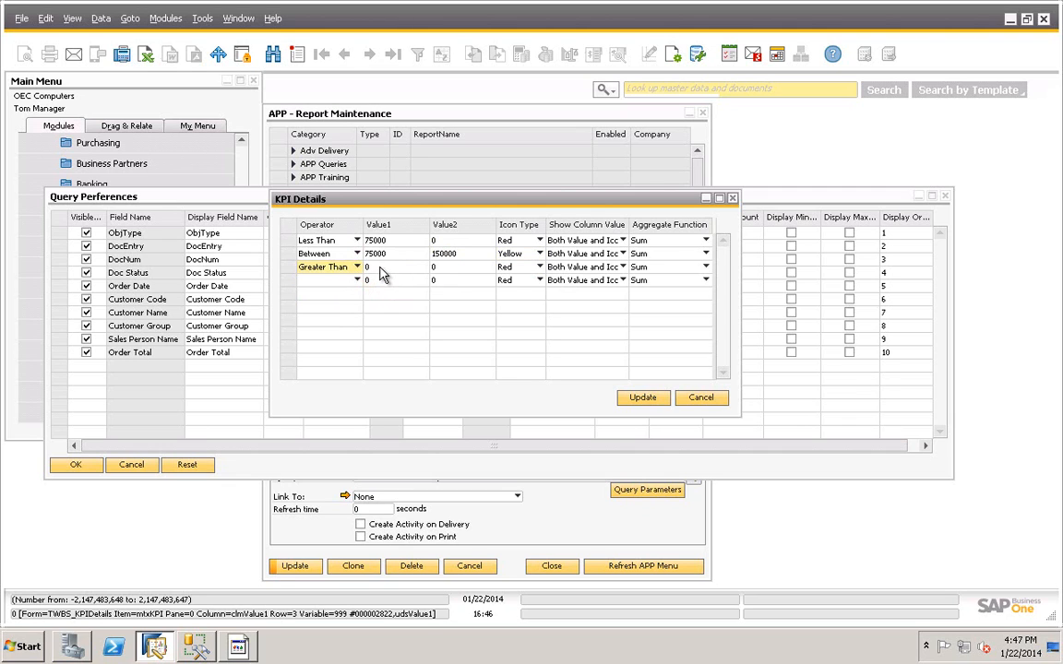
left_click(382, 266)
type("150000")
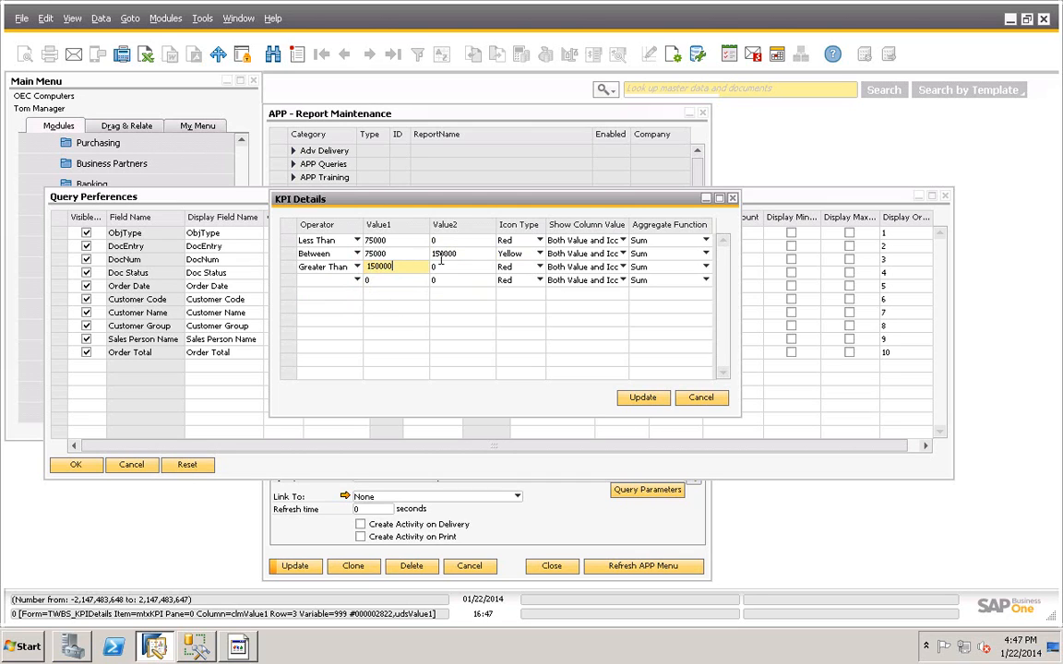
left_click(539, 267)
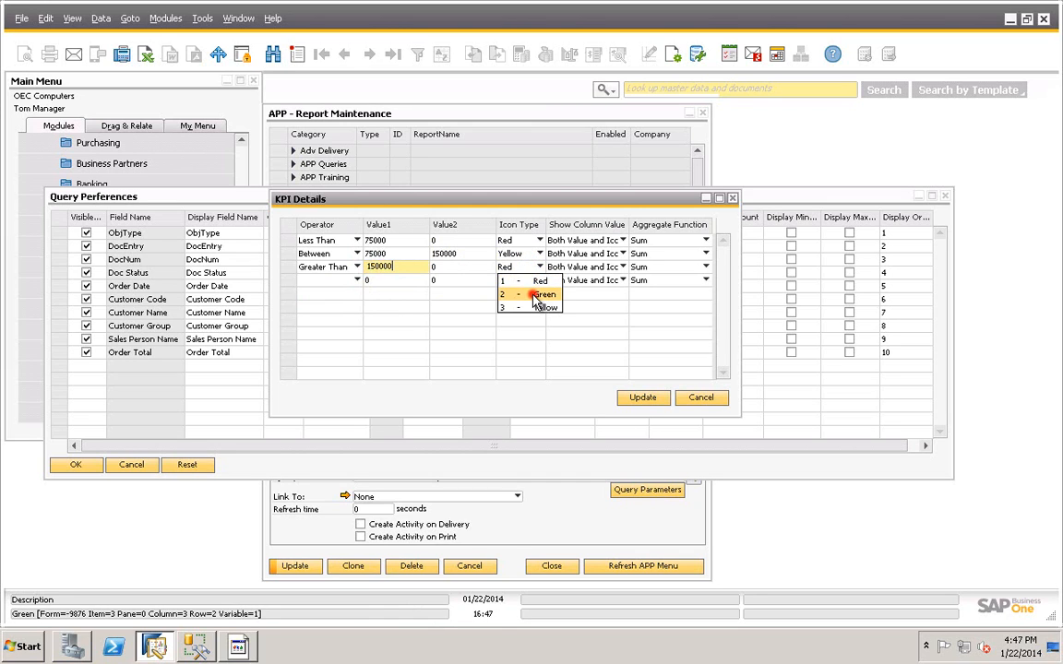
left_click(543, 293)
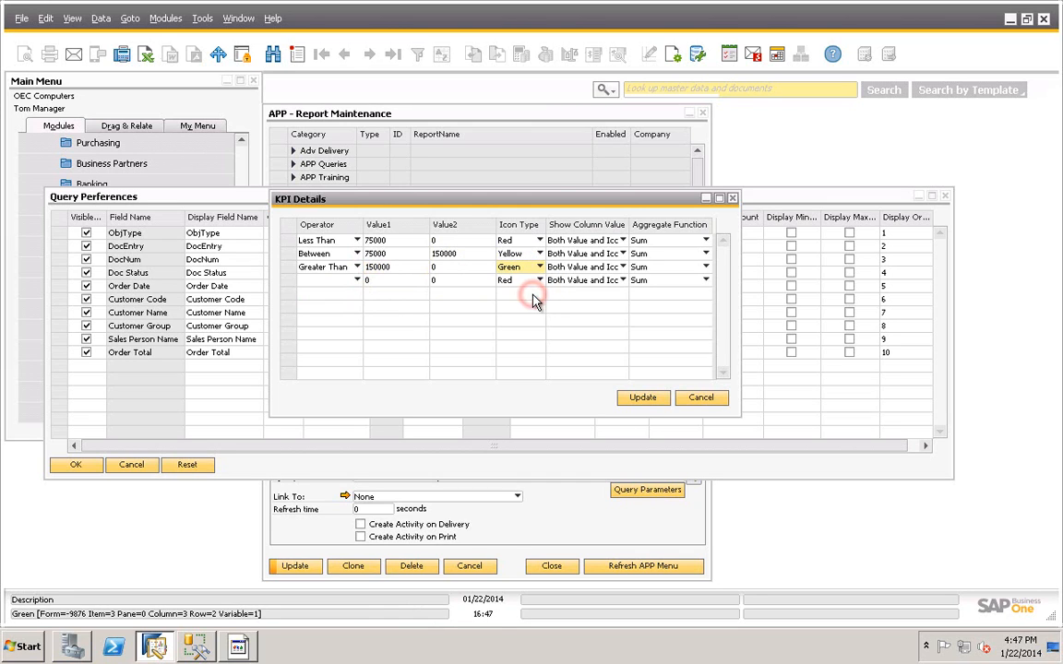
Save the KPI rules together with the query preferences and report definition, and refresh the APP menu.
left_click(632, 403)
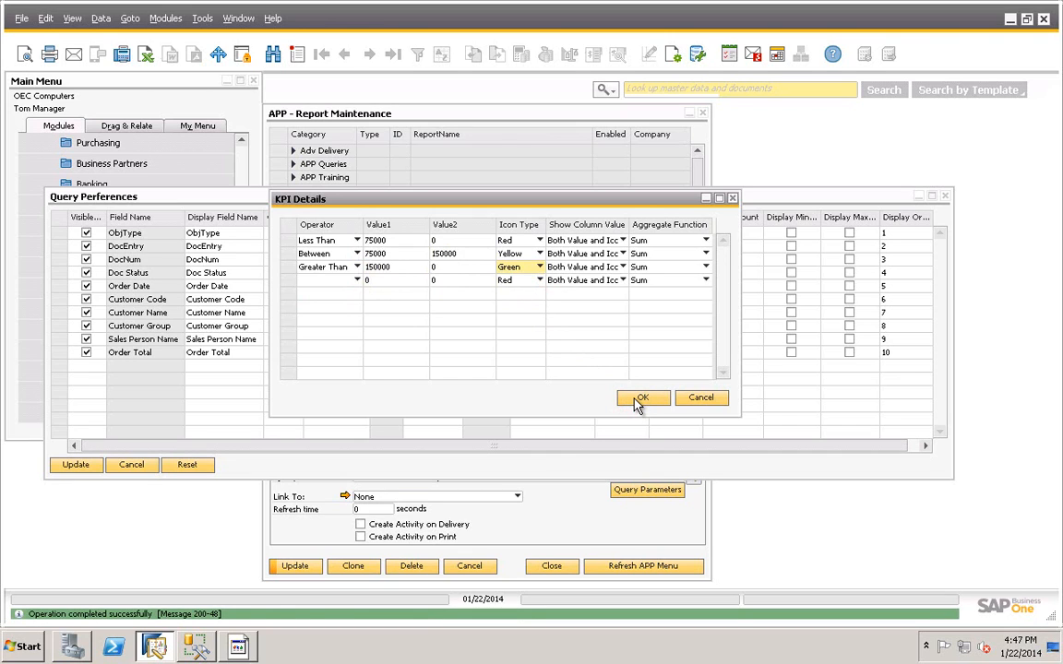
left_click(637, 399)
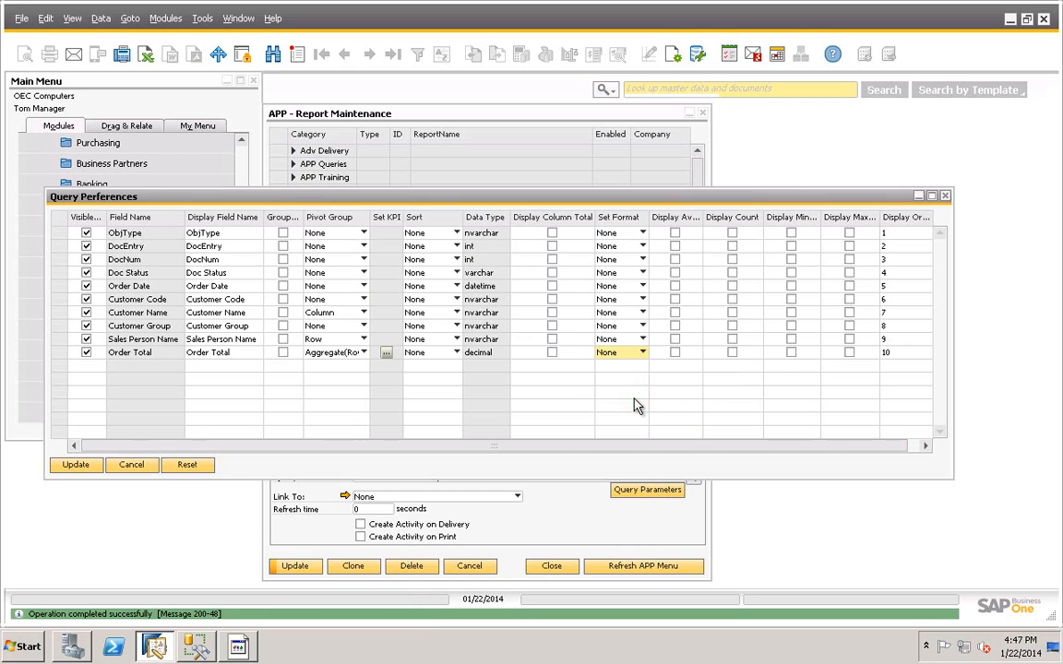
left_click(95, 466)
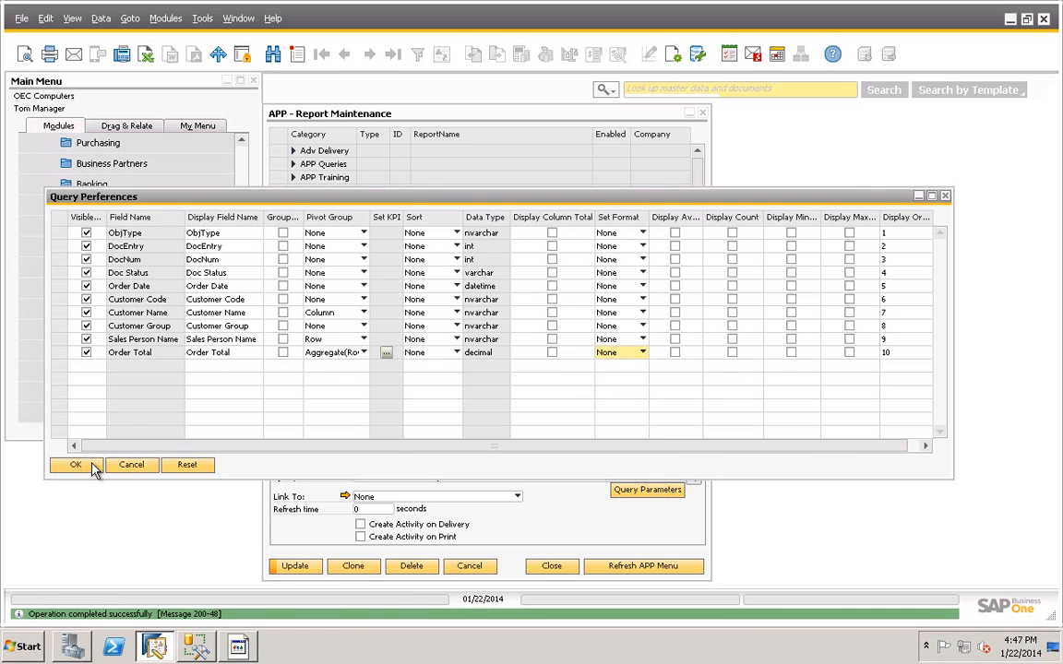
left_click(93, 466)
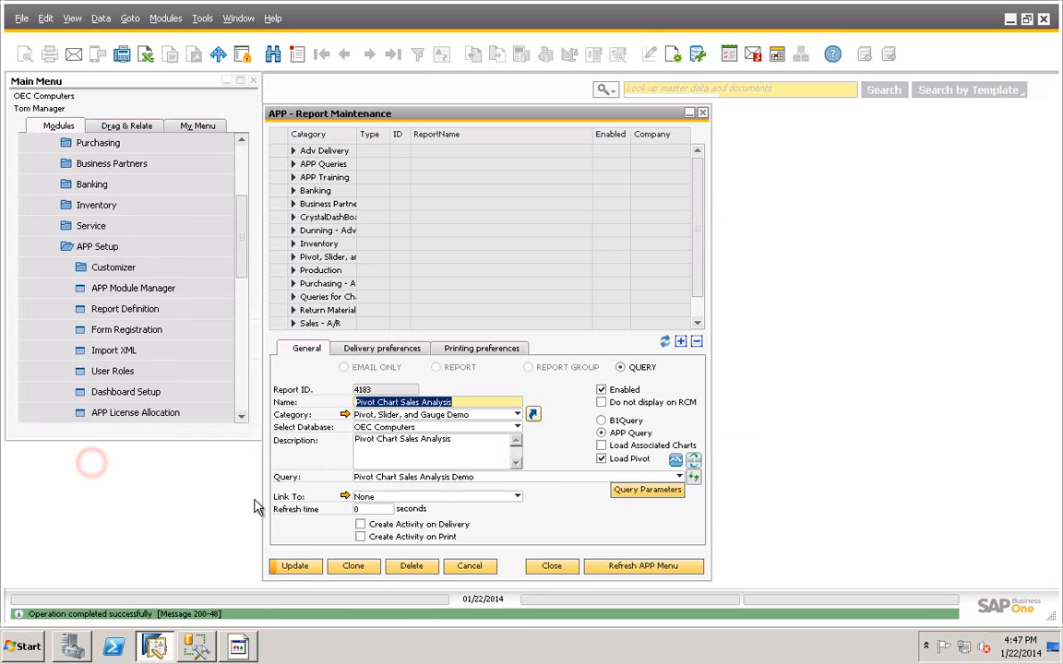
left_click(295, 568)
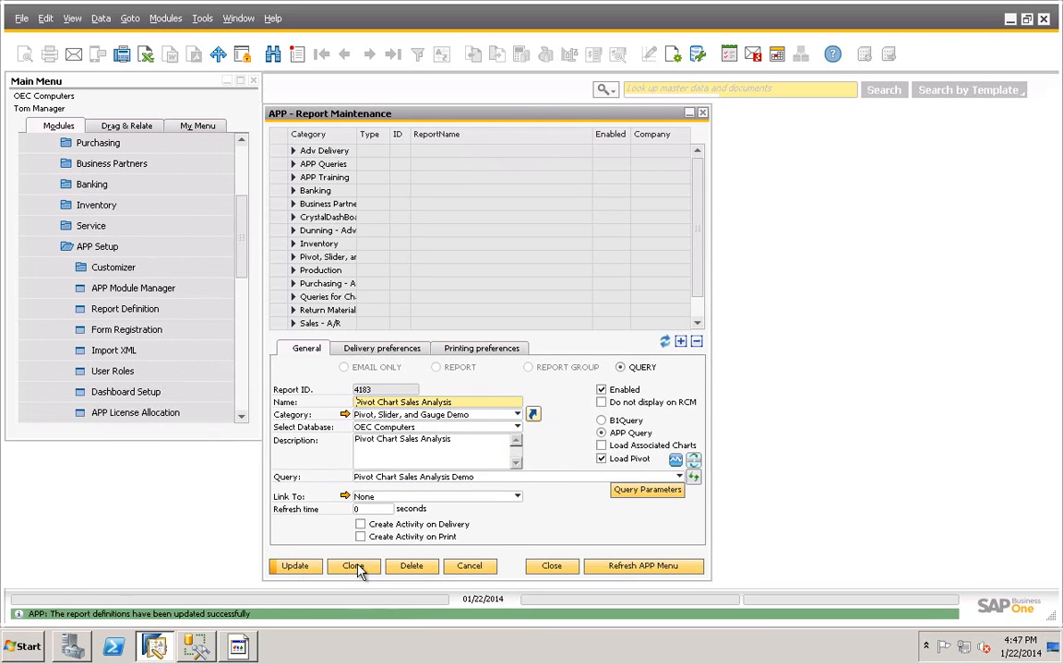
left_click(633, 568)
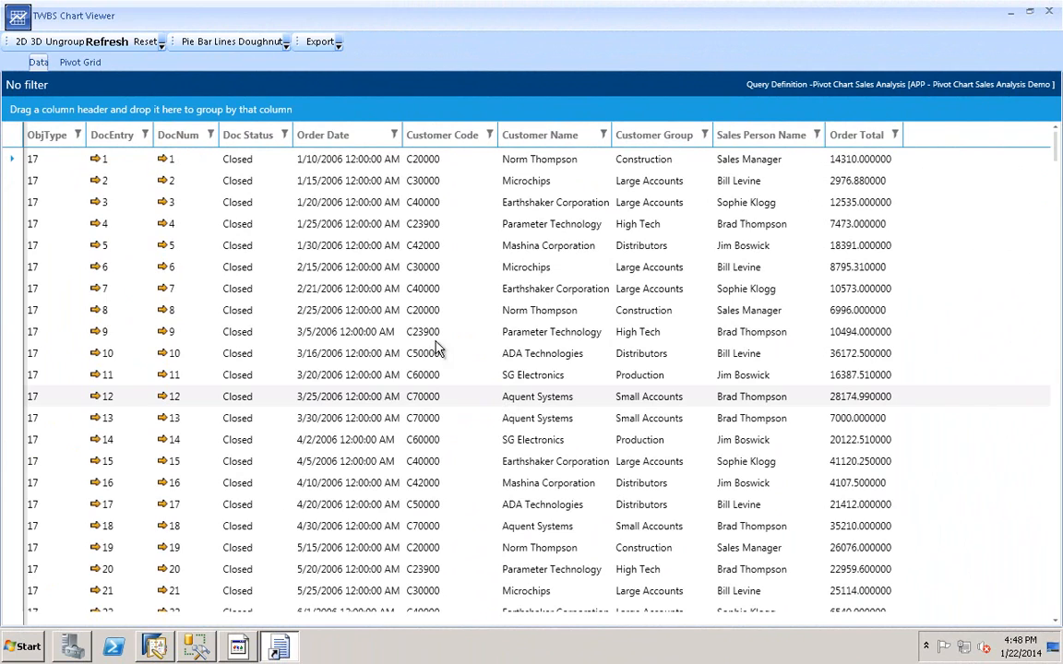
Show the report's pivot grid and add Order Date - Year as a row label beneath Sales Person Name.
left_click(66, 63)
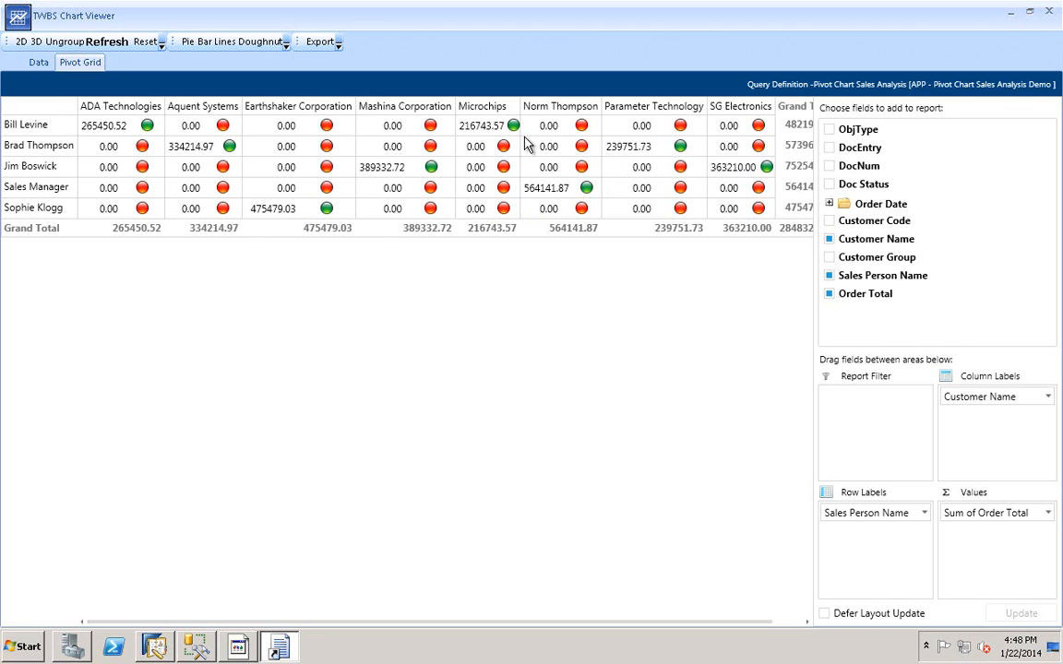
mouse_move(515, 129)
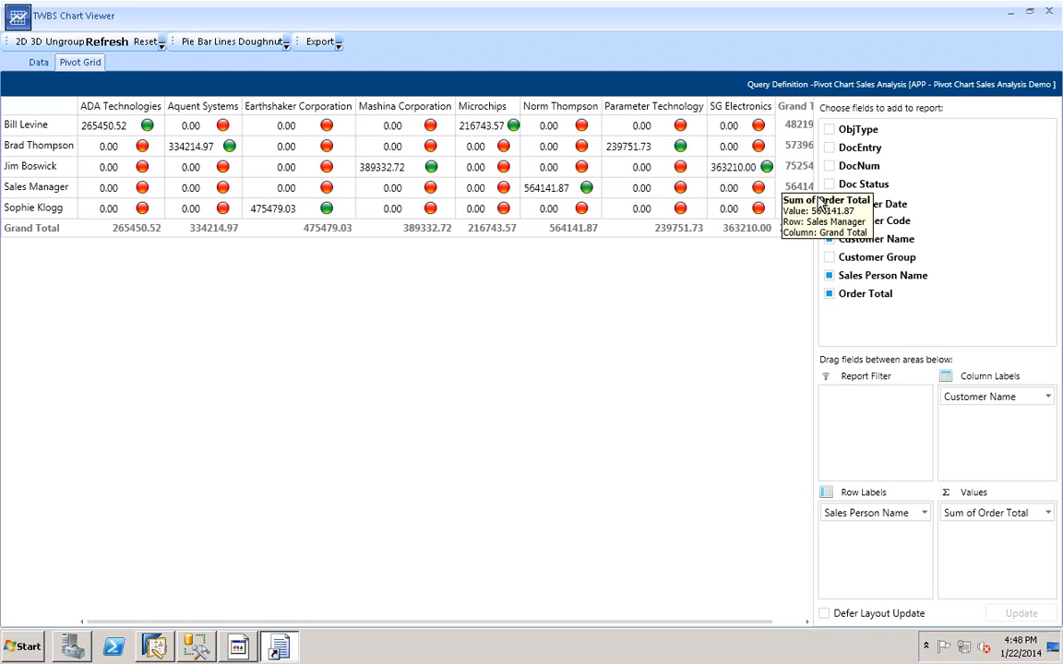
left_click(829, 204)
left_click_drag(872, 222, 856, 542)
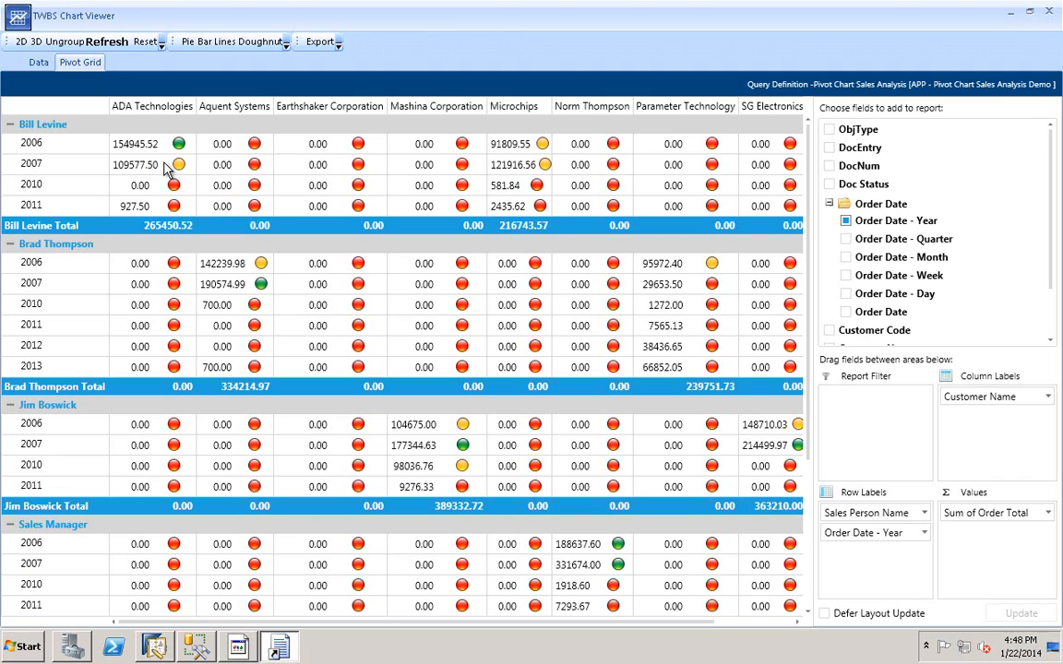
Examine the yearly KPI icons and order values of each salesperson and customer, through to the Grand Total row and column.
mouse_move(238, 265)
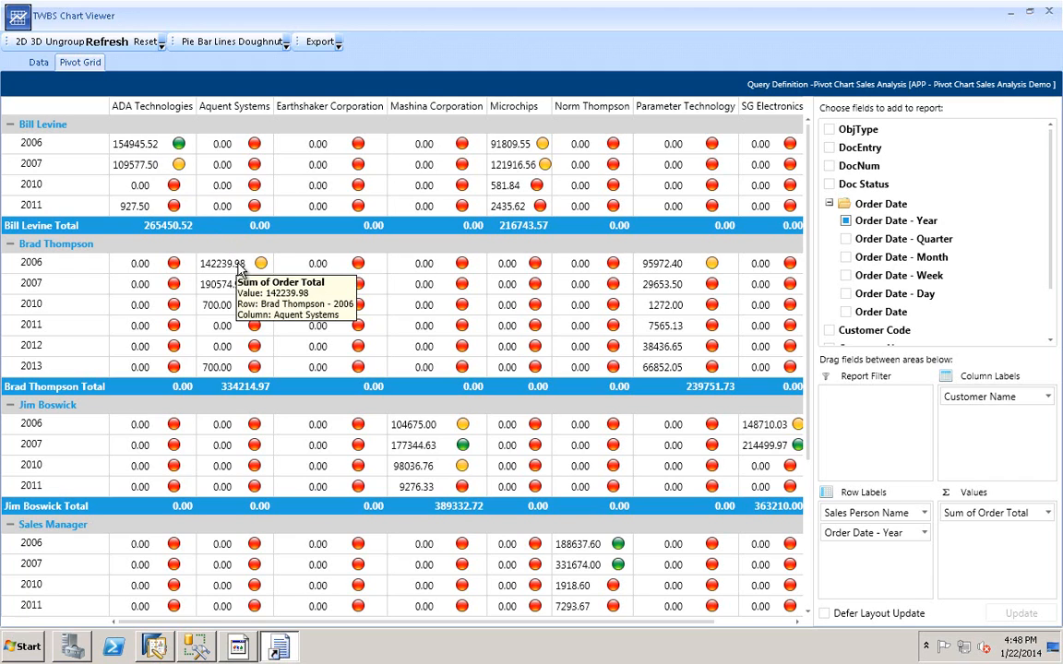
mouse_move(222, 292)
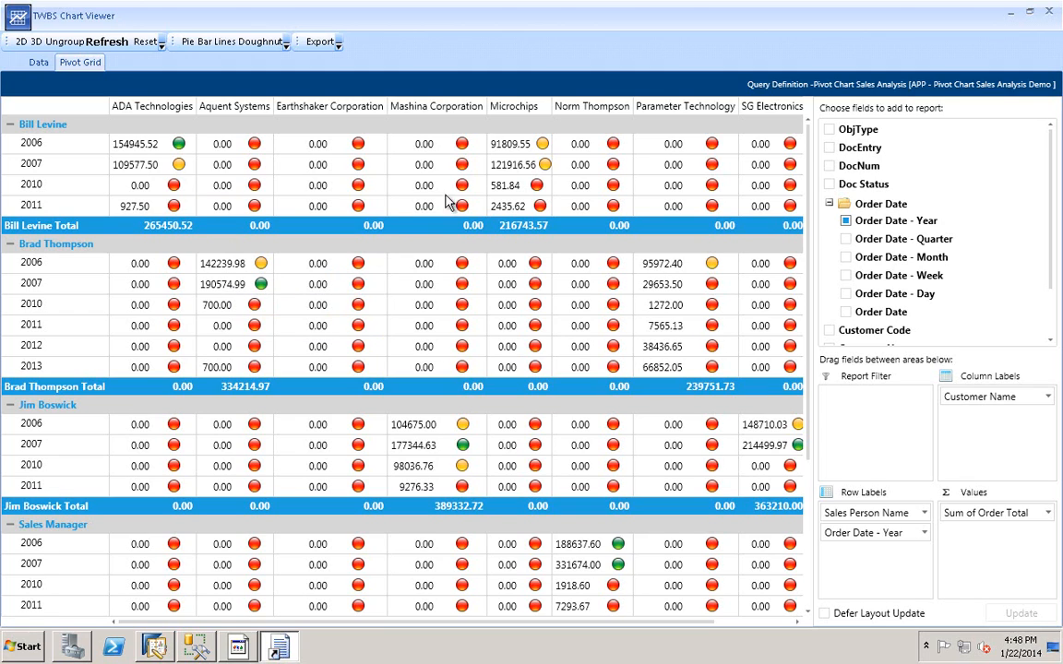
mouse_move(506, 172)
scroll(811, 480, "down", 4)
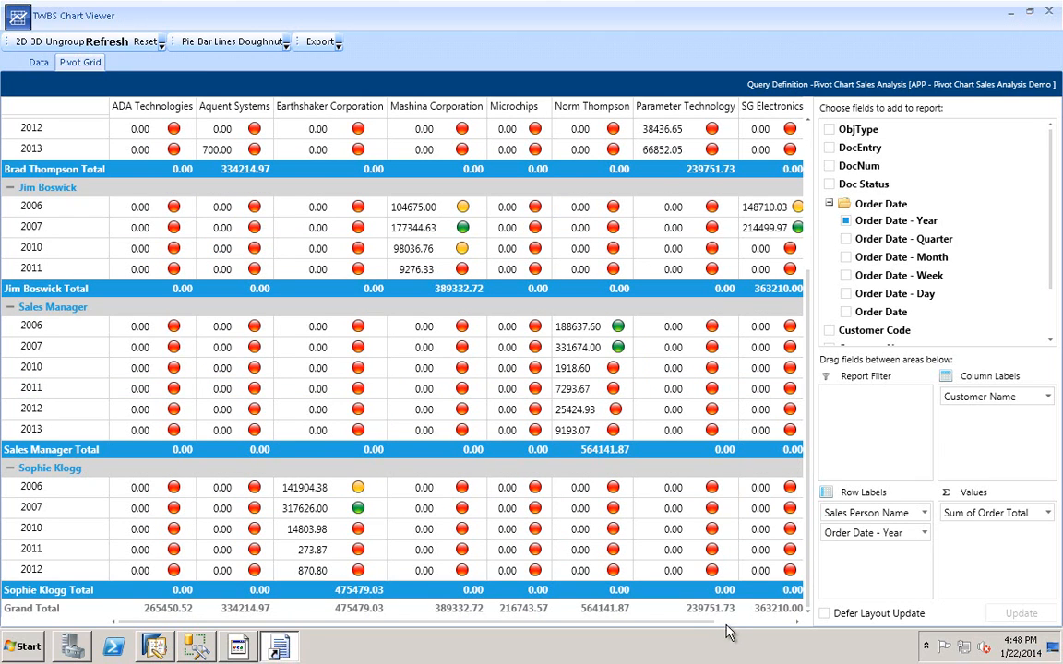
scroll(731, 622, "right", 1)
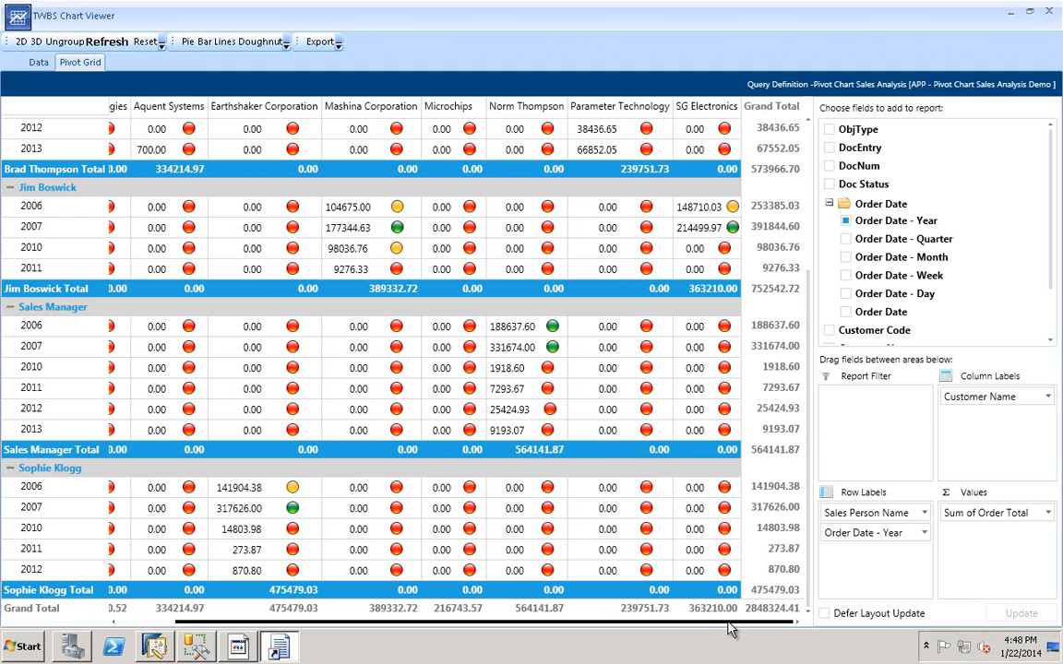